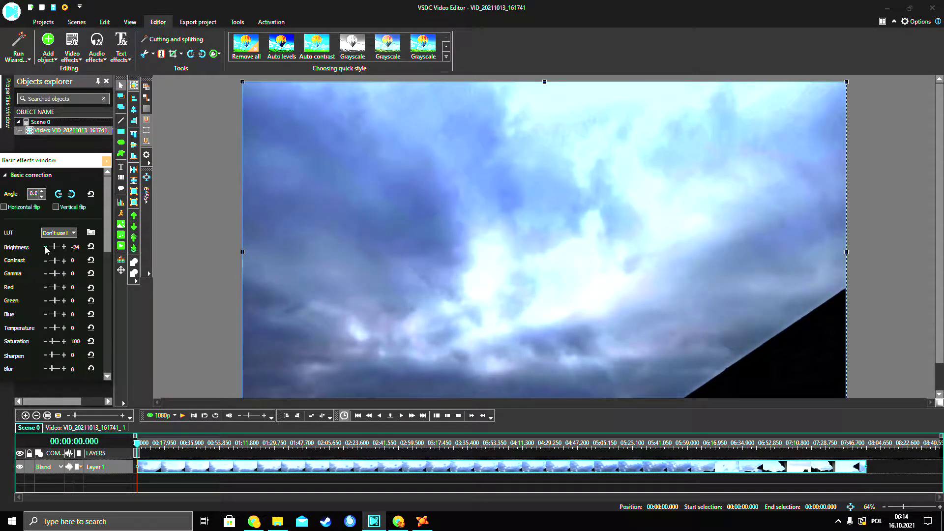
Set the video clip's brightness to -25 and its contrast to 25
drag(58, 265, 54, 265)
click(63, 261)
click(64, 260)
click(64, 262)
click(64, 263)
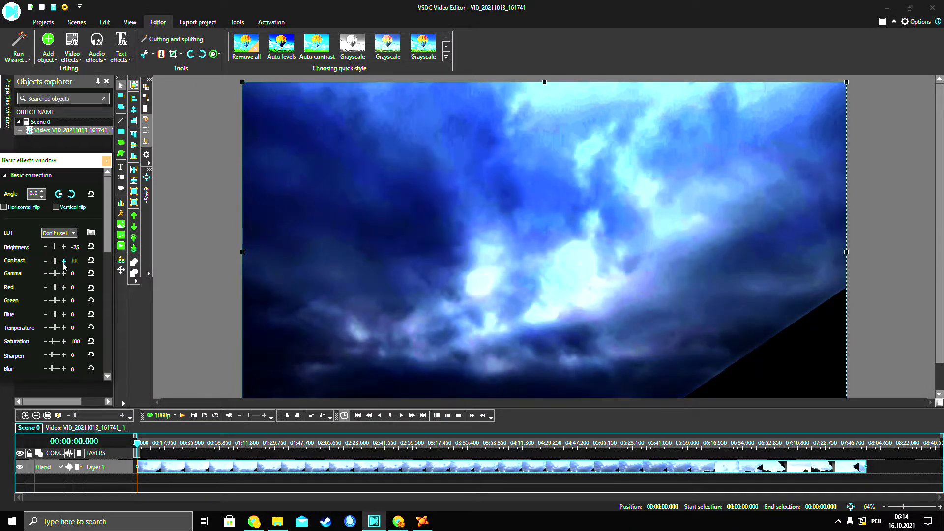
click(64, 263)
click(64, 263)
click(64, 262)
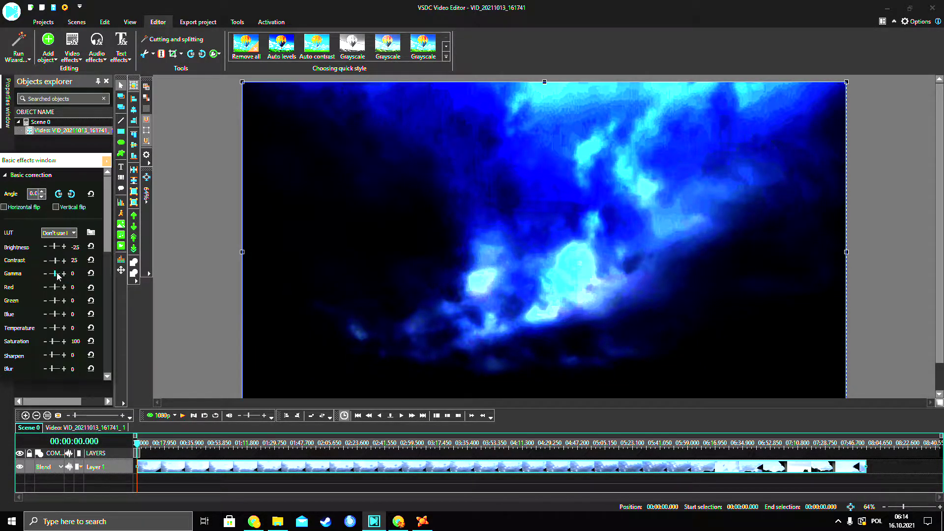
Set the clip's gamma to -50, blue to 25 and temperature to -116
drag(58, 276, 45, 275)
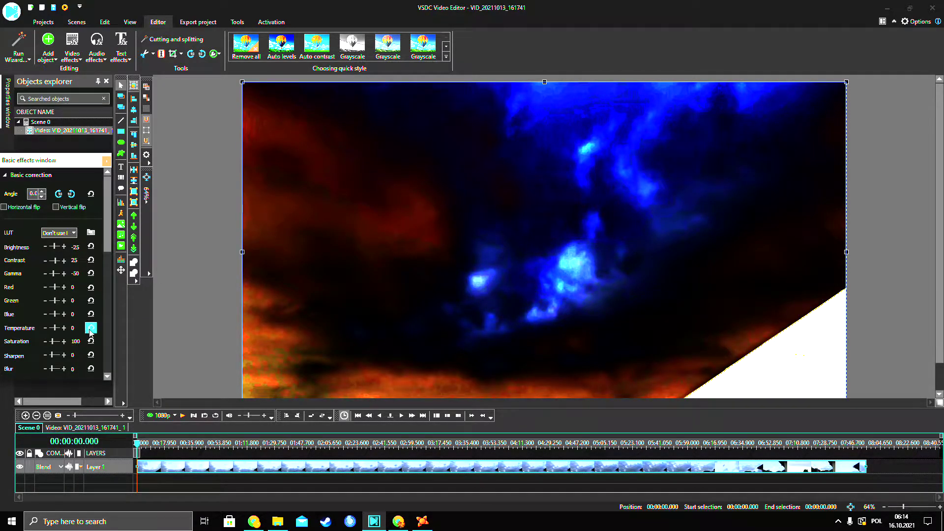
click(45, 314)
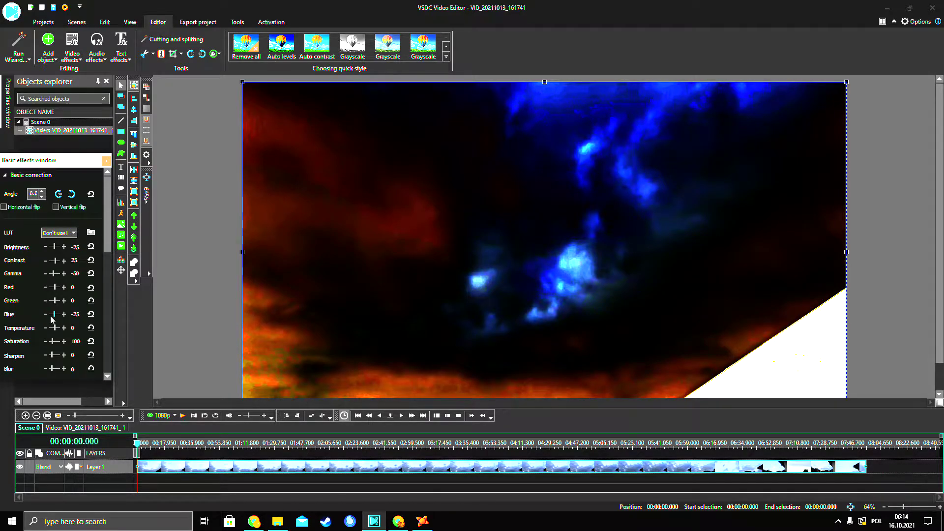
drag(55, 314, 57, 315)
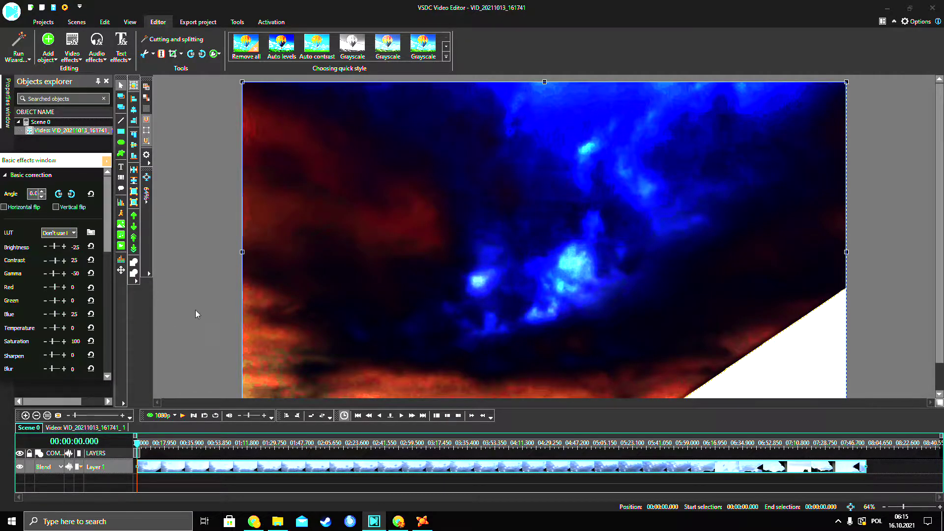
drag(56, 328, 55, 330)
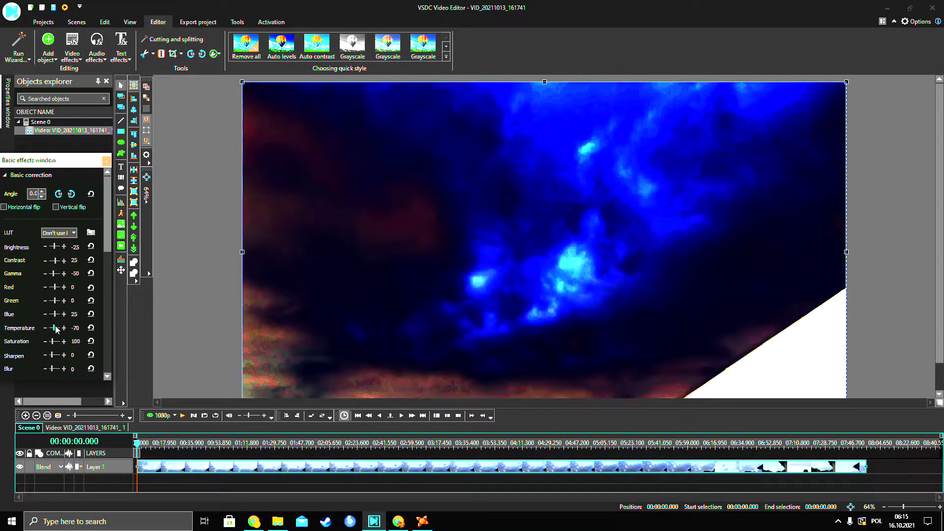
Set the clip's brightness to -10, blue to -116 and gamma to -56
drag(63, 251, 64, 252)
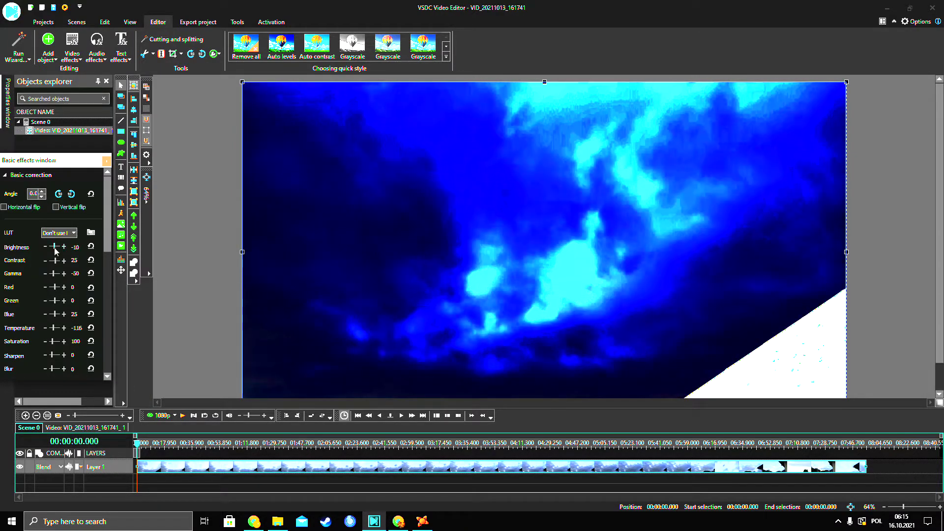
drag(57, 317, 56, 314)
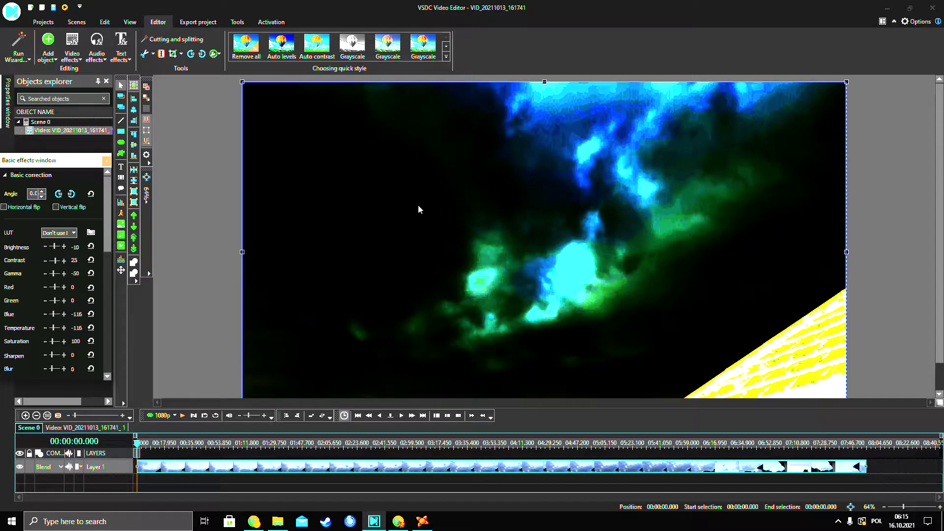
drag(50, 277, 46, 273)
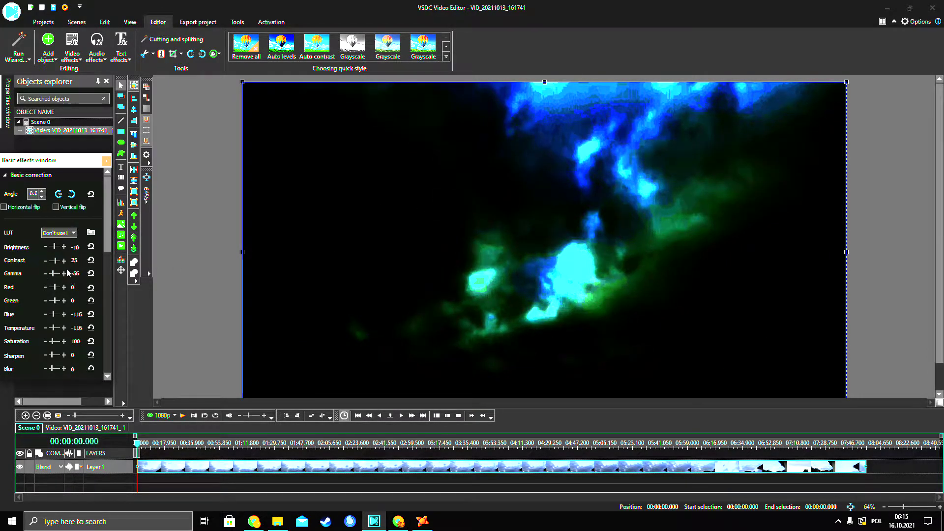
Set the clip's contrast to 0 and its brightness to -28
click(48, 260)
click(48, 246)
click(47, 246)
click(47, 262)
Set the clip's blue to -255, reset green, and set contrast to 9
click(56, 313)
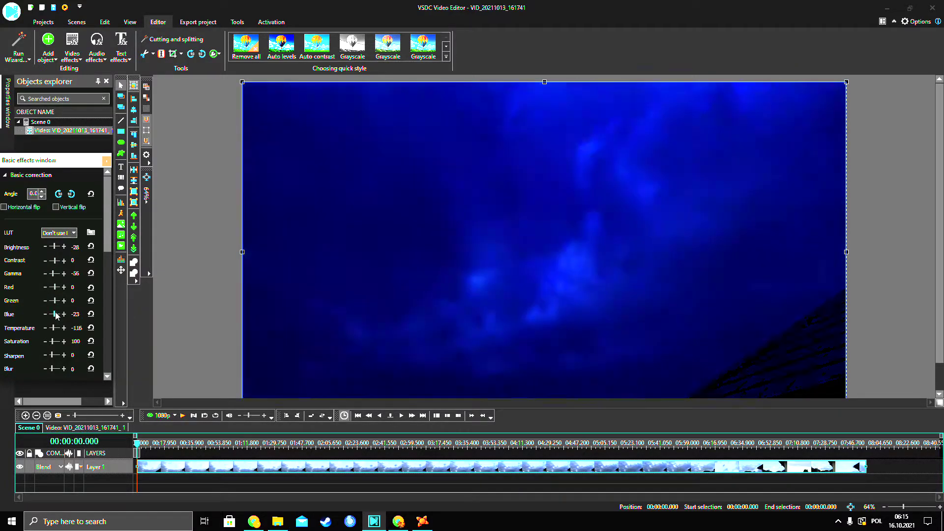
drag(56, 314, 53, 301)
click(90, 300)
drag(57, 263, 56, 264)
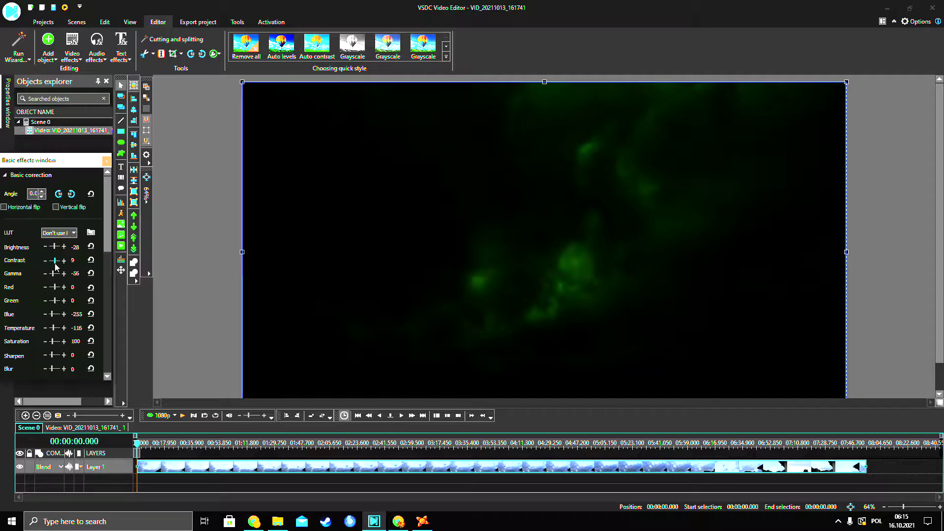
Set the clip's gamma to -64 and its brightness to -9
click(65, 246)
drag(54, 278, 54, 277)
click(48, 248)
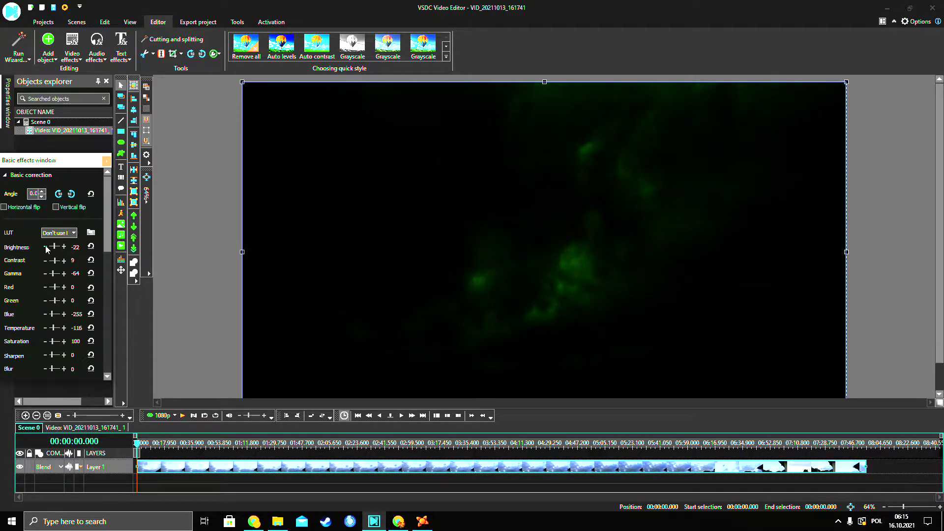
click(64, 247)
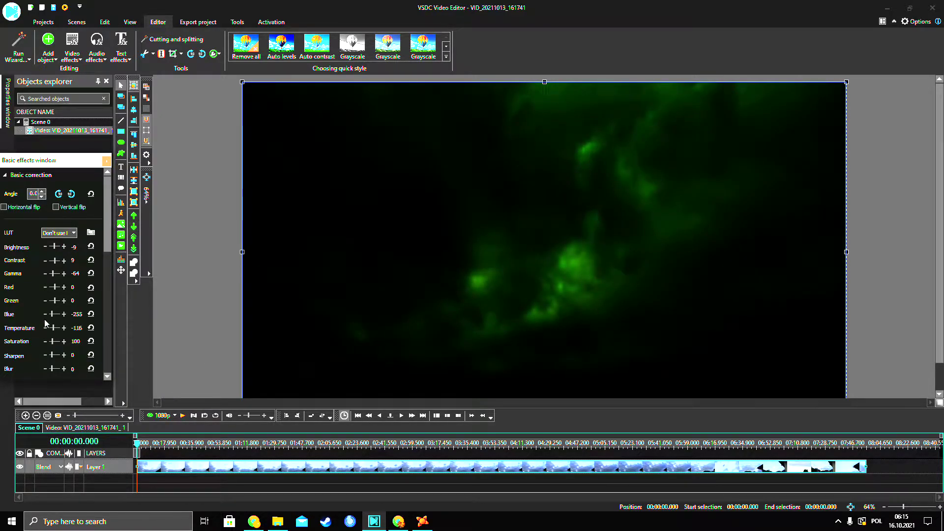
Set the clip's blue to -70, contrast to 35 and gamma to -73
drag(53, 314, 53, 314)
click(56, 315)
click(54, 262)
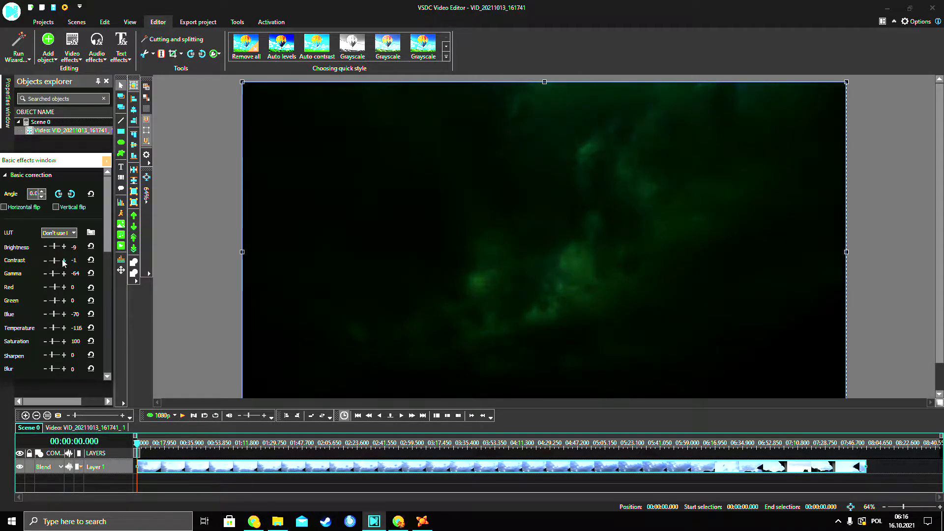
click(58, 263)
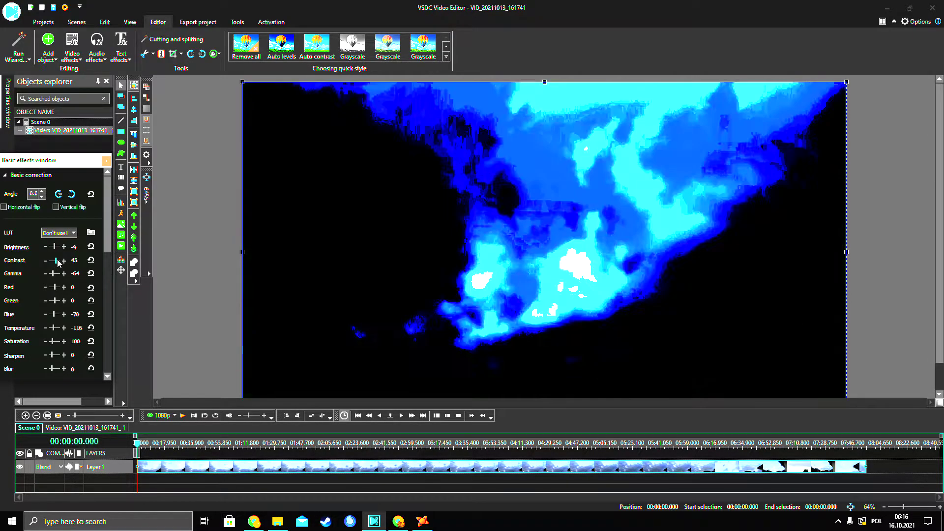
drag(58, 260, 56, 262)
click(64, 263)
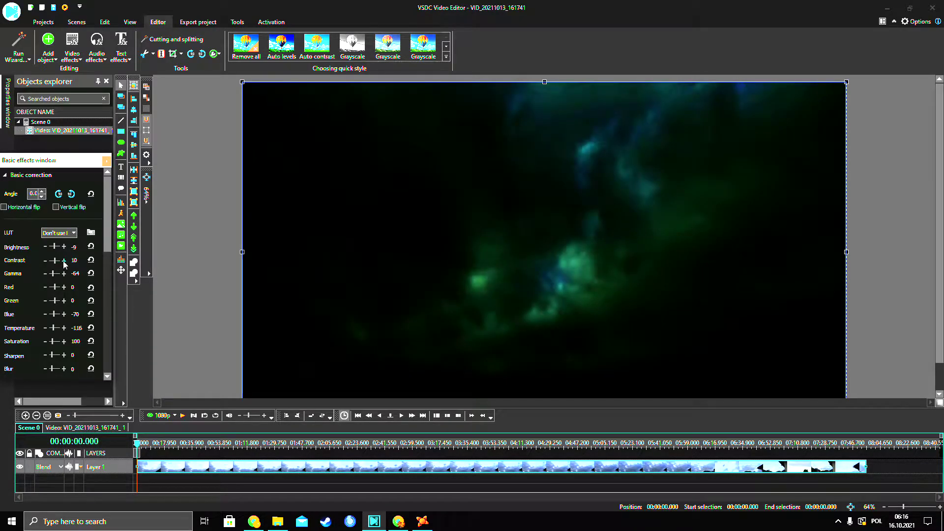
click(64, 263)
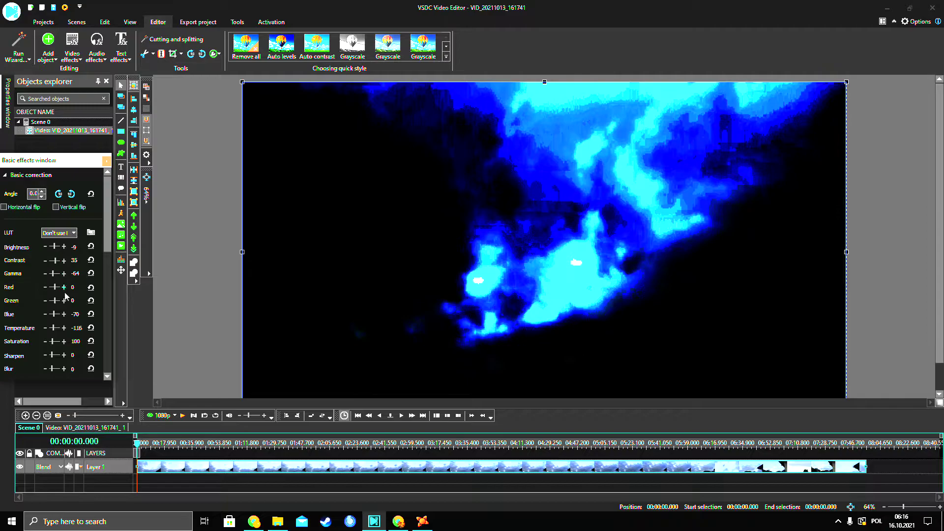
click(48, 273)
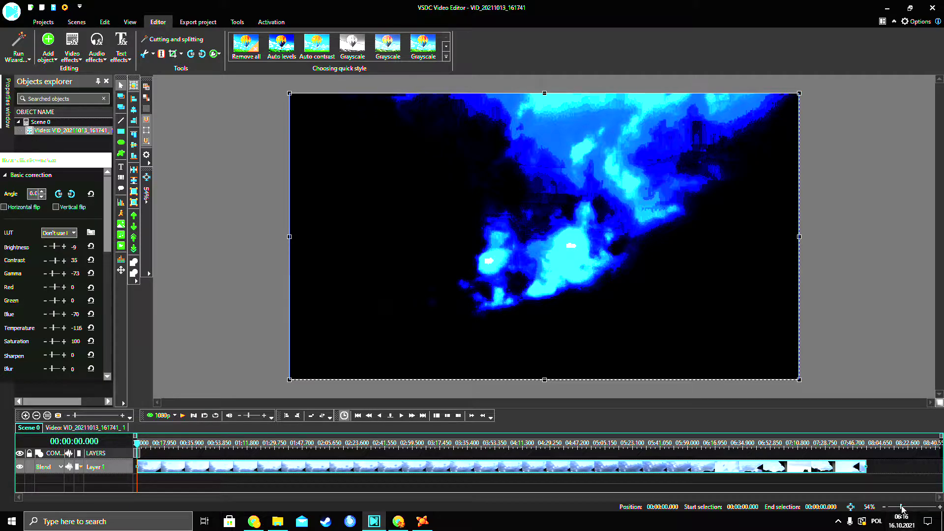
Examine the cloud shapes in the upper part of the frame at 150% preview zoom
click(902, 507)
drag(902, 507, 915, 506)
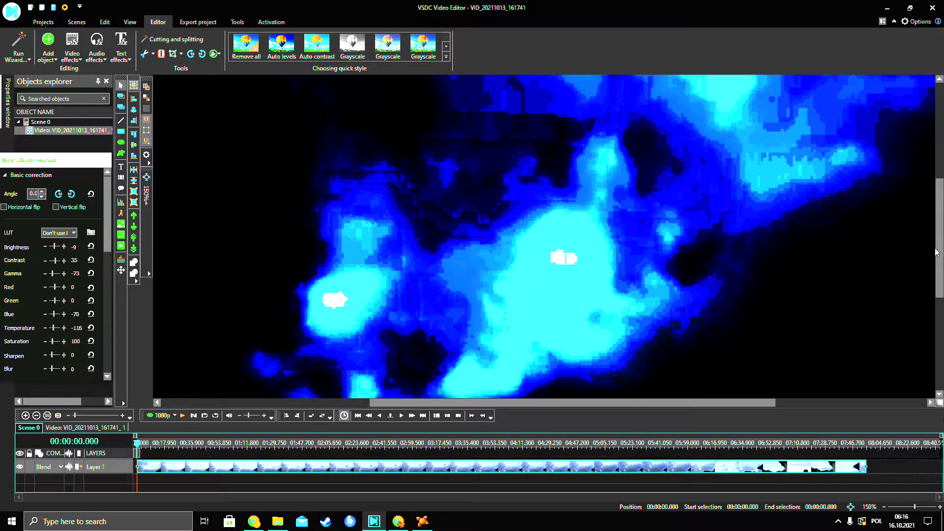
drag(941, 255, 941, 196)
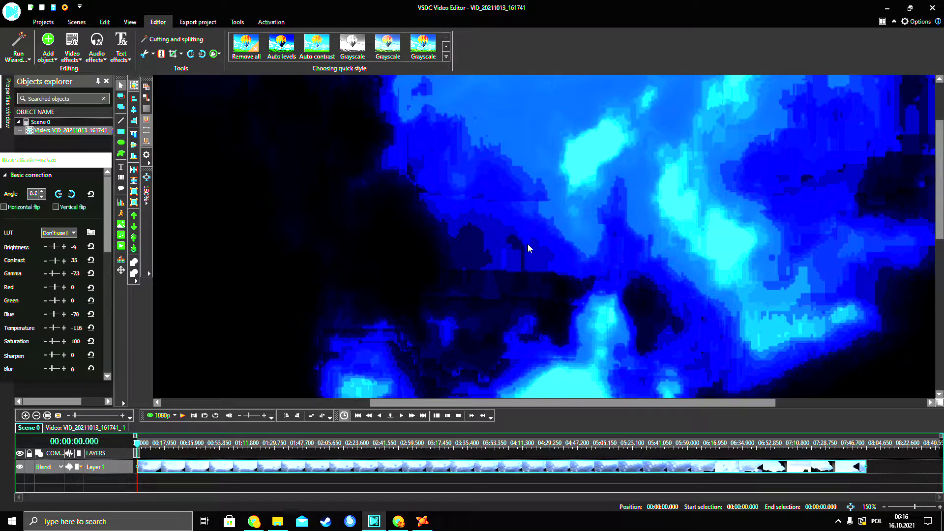
drag(570, 403, 661, 402)
scroll(146, 314, up, 3)
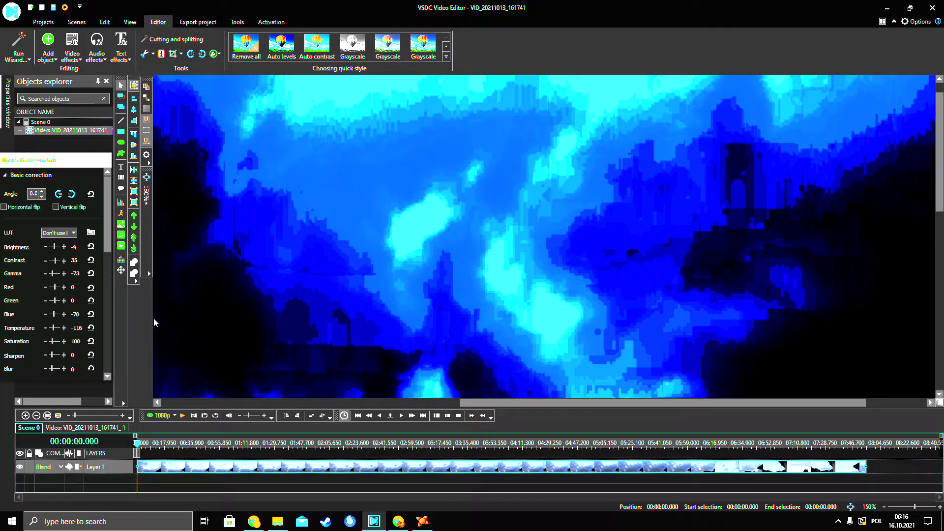
Set the clip's blue to 70 and its brightness to -28
drag(54, 313, 57, 317)
drag(914, 506, 906, 508)
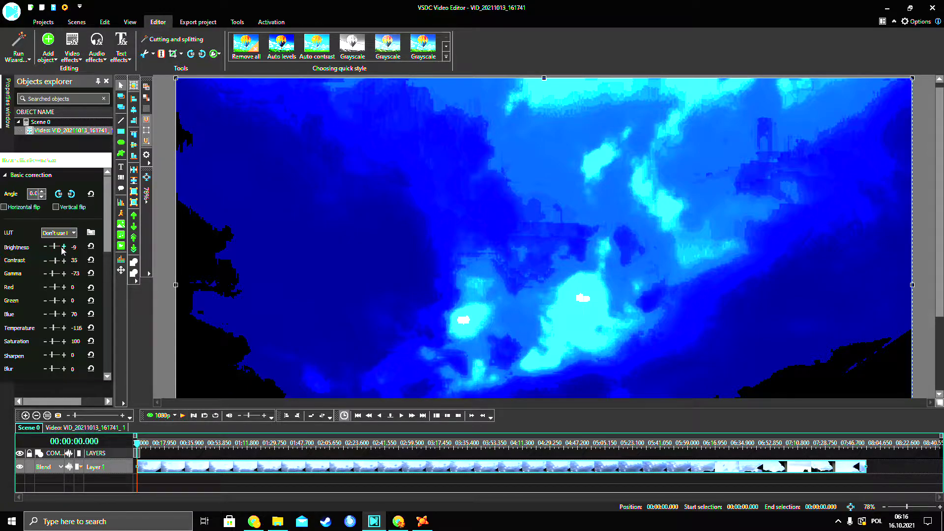
click(47, 249)
click(46, 250)
click(47, 249)
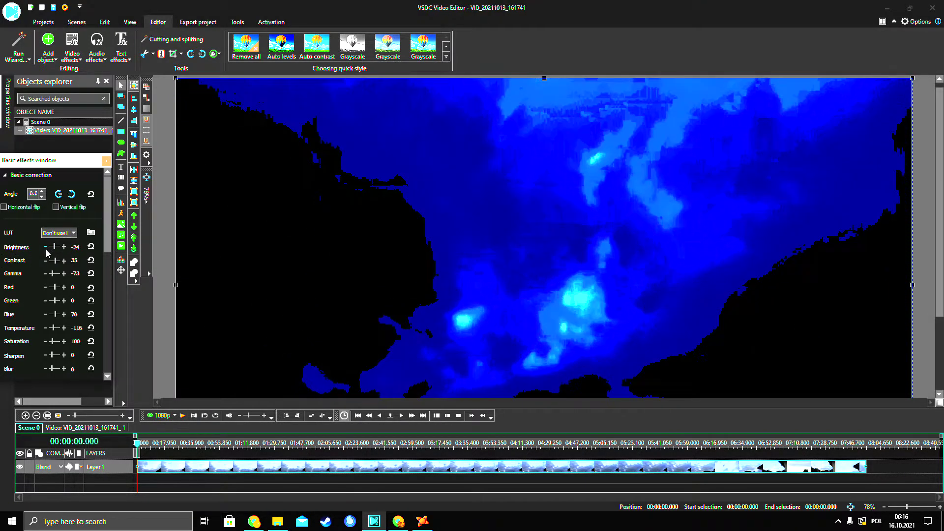
click(46, 248)
click(46, 248)
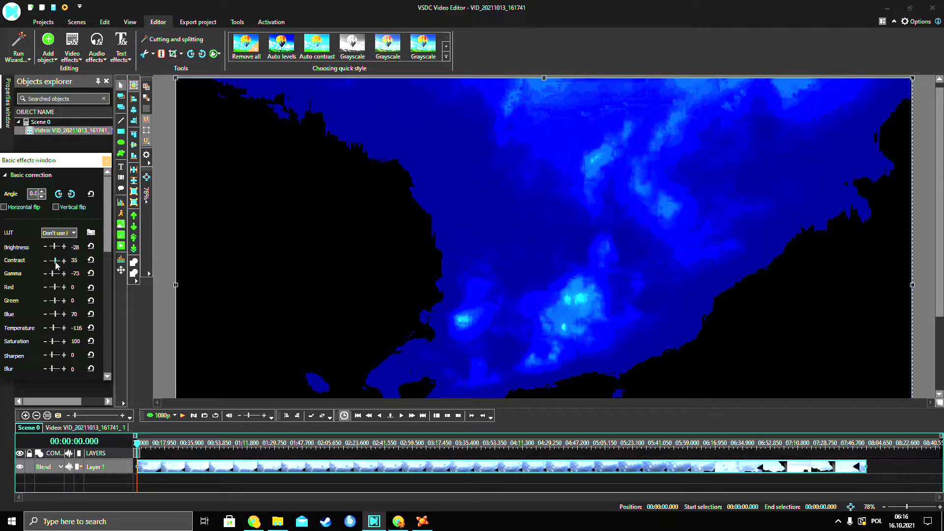
Set the clip's contrast to 17
click(43, 263)
click(43, 263)
click(44, 263)
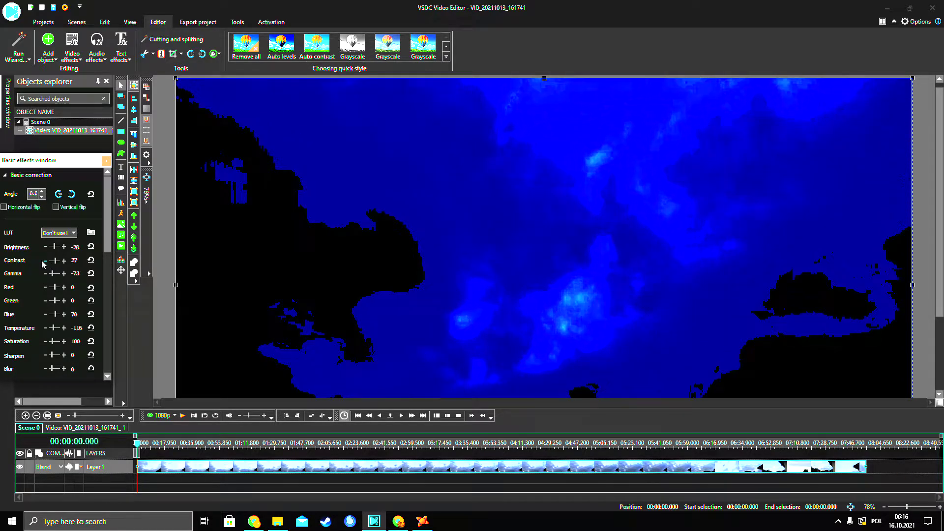
click(43, 263)
click(43, 263)
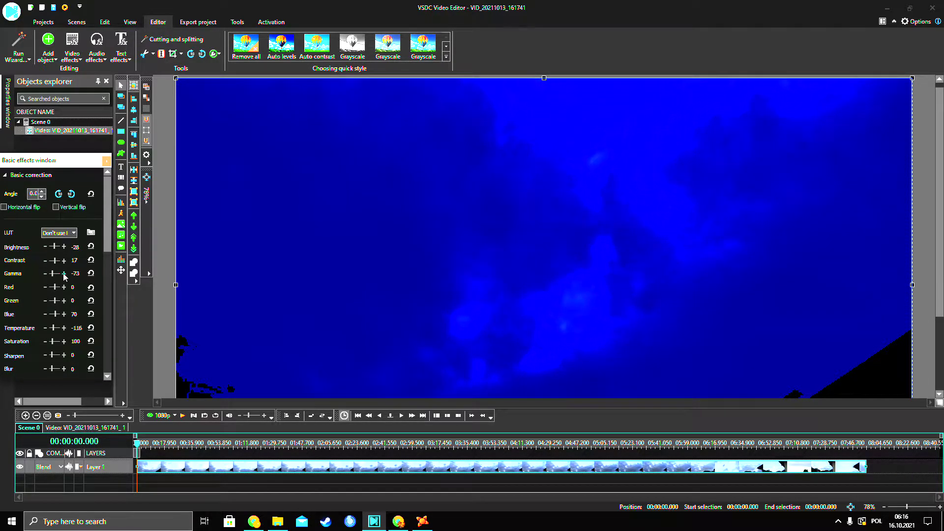
Set the clip's blue to -116, gamma to -64 and contrast to 45
drag(56, 313, 55, 315)
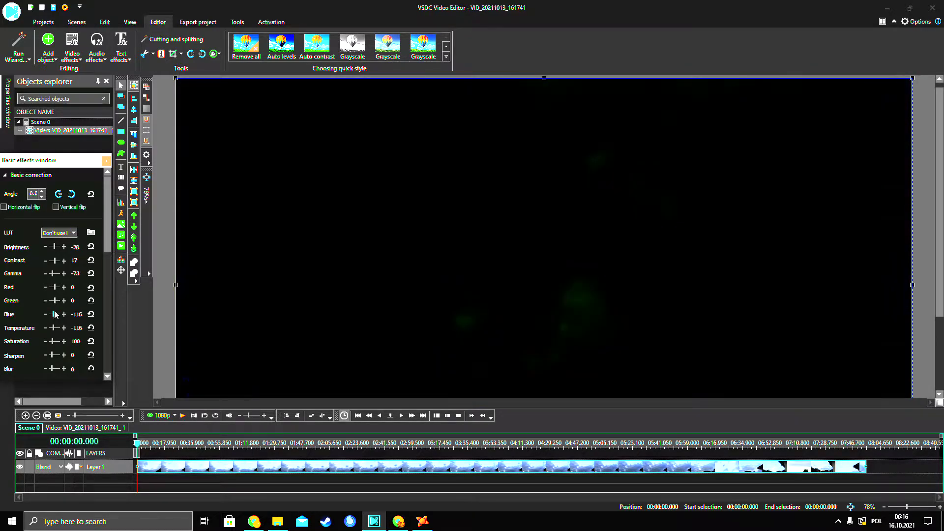
drag(54, 280, 56, 265)
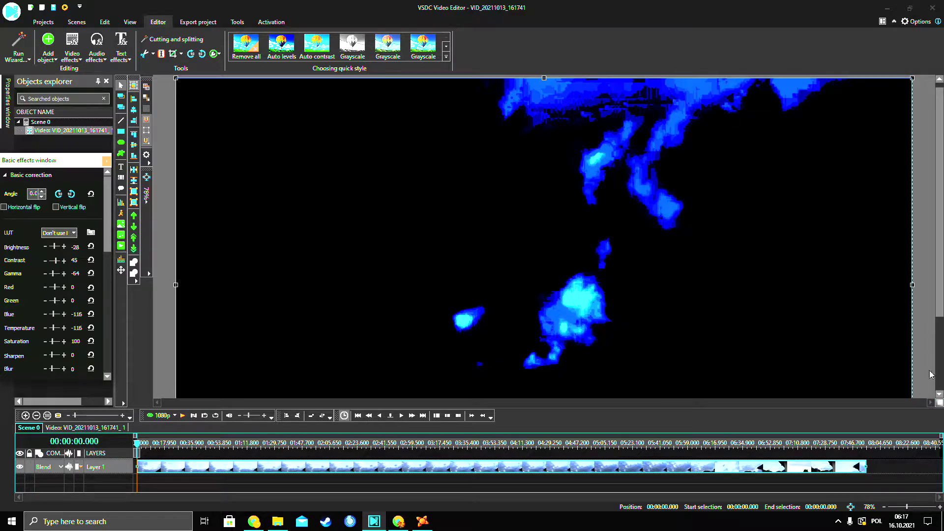
Set the clip's gamma to -82 and its contrast to 59
drag(937, 266, 938, 251)
drag(908, 506, 919, 507)
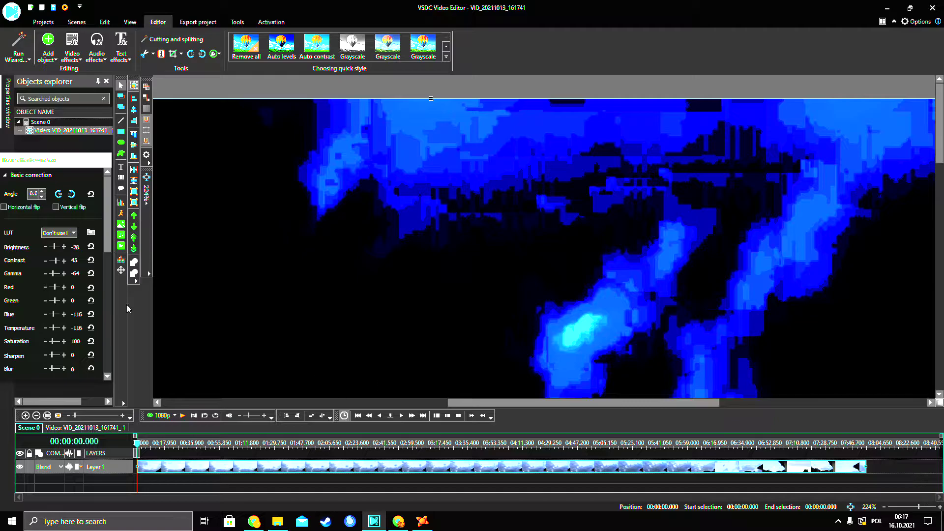
drag(59, 316, 54, 318)
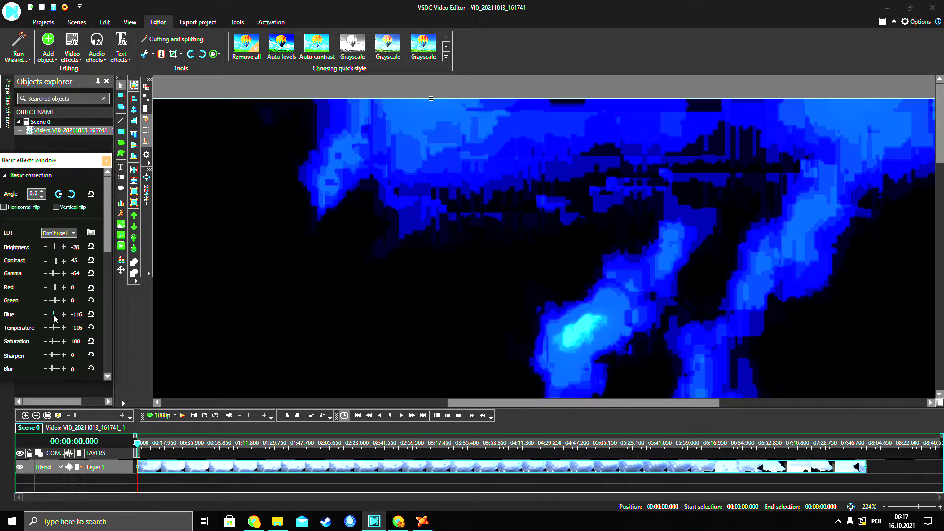
click(45, 273)
click(46, 274)
drag(54, 274, 55, 275)
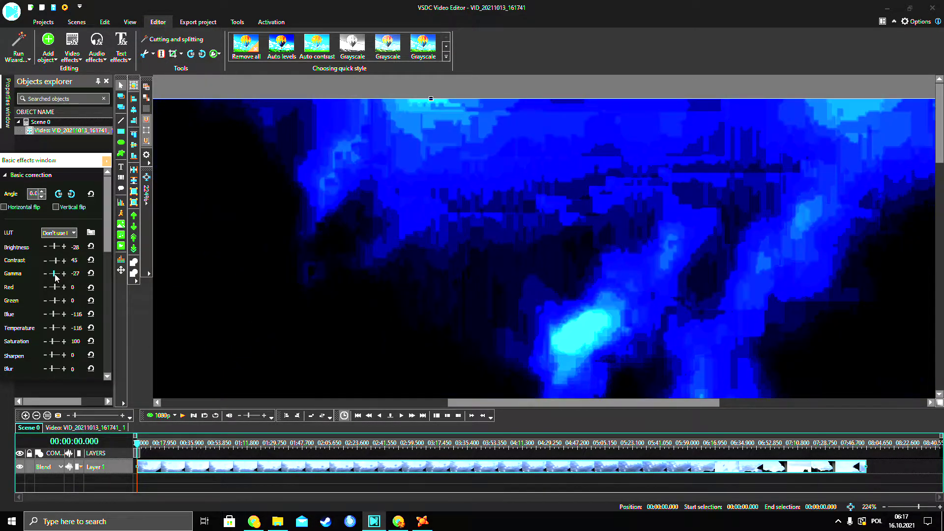
drag(55, 275, 58, 267)
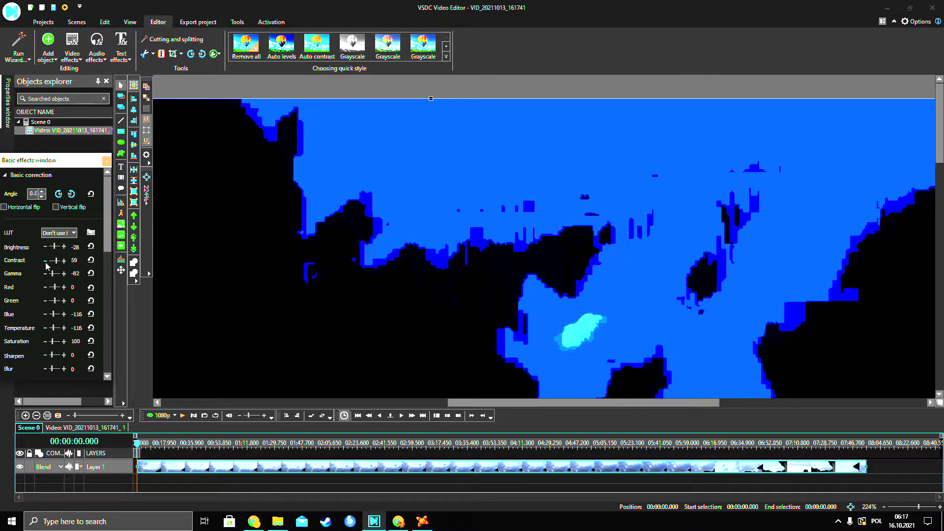
Set the clip's brightness to -31 and its contrast to 64
click(45, 262)
click(63, 247)
click(64, 246)
click(63, 247)
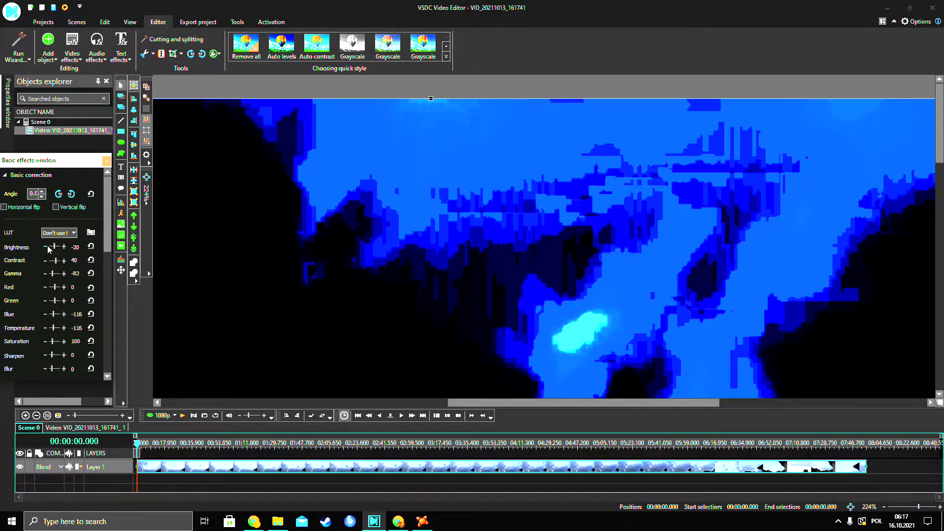
click(47, 246)
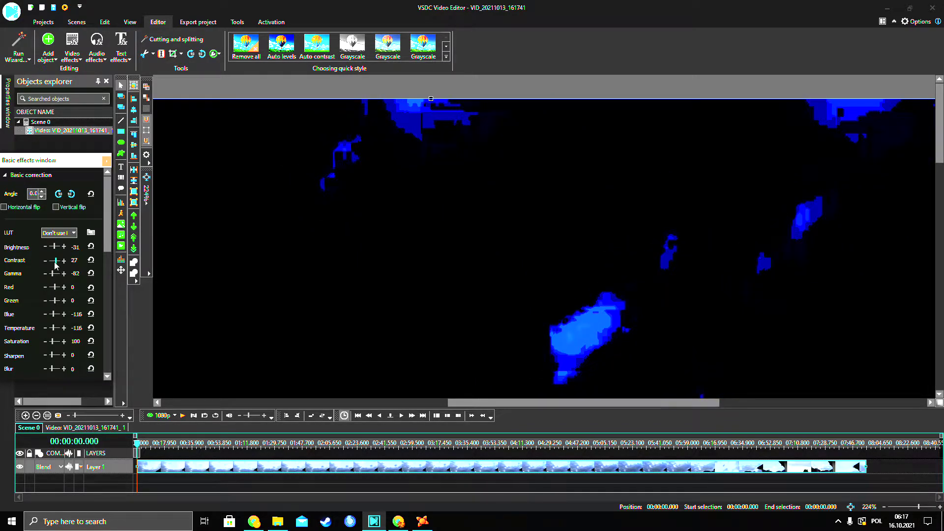
drag(55, 264, 52, 265)
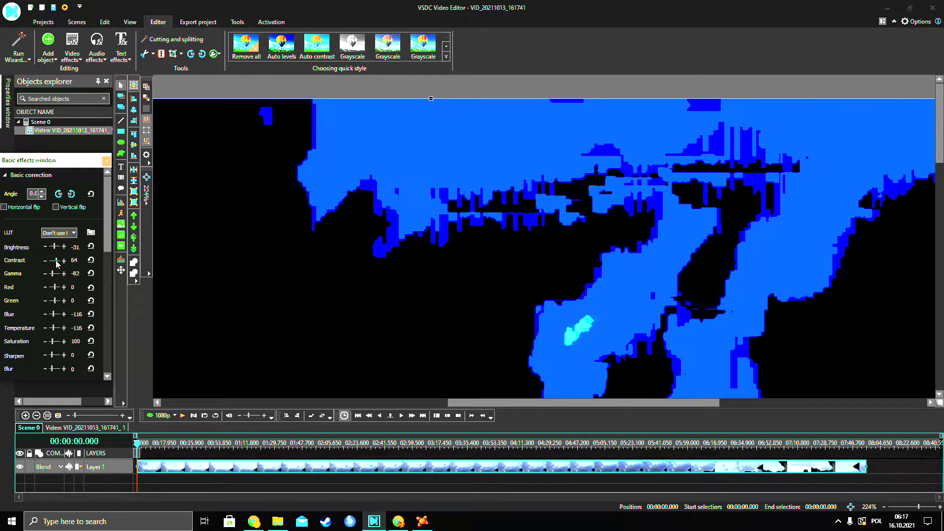
Set the clip's contrast to 45 and its blue to -70
drag(55, 263, 57, 264)
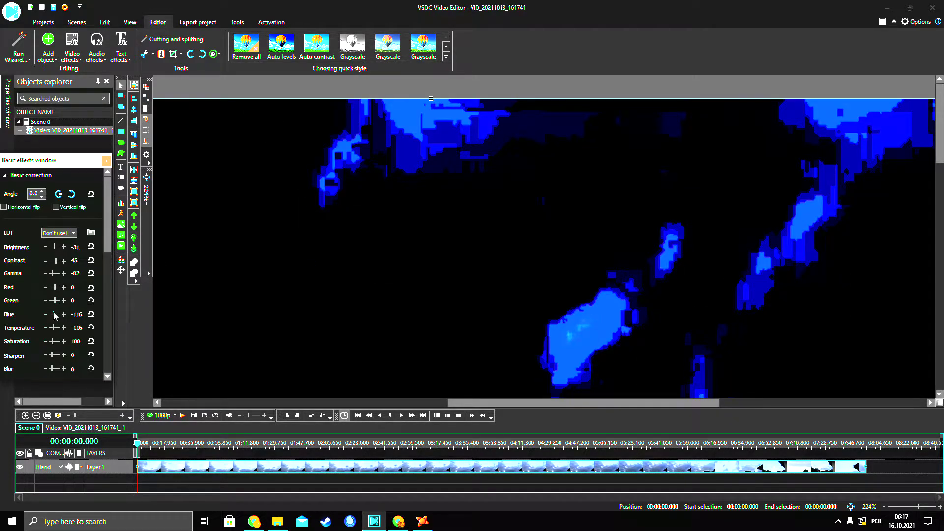
drag(53, 312, 53, 308)
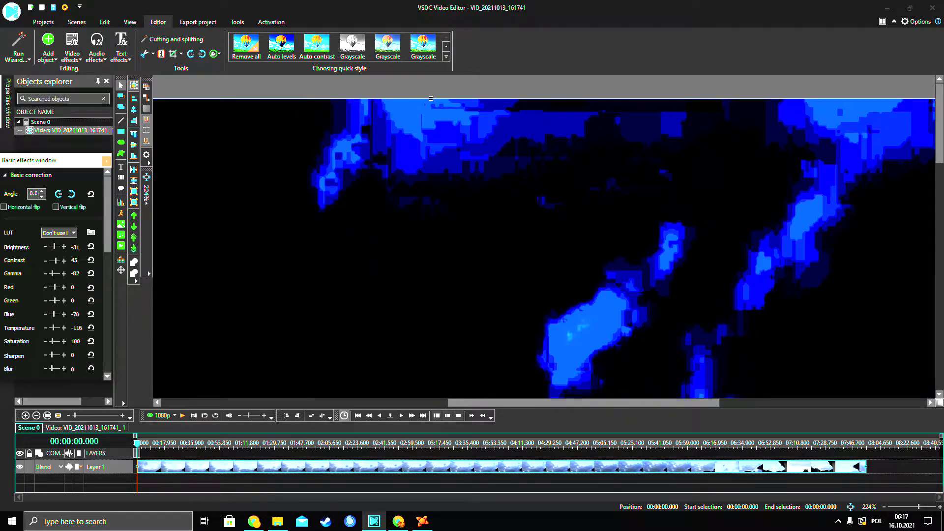
drag(916, 508, 908, 506)
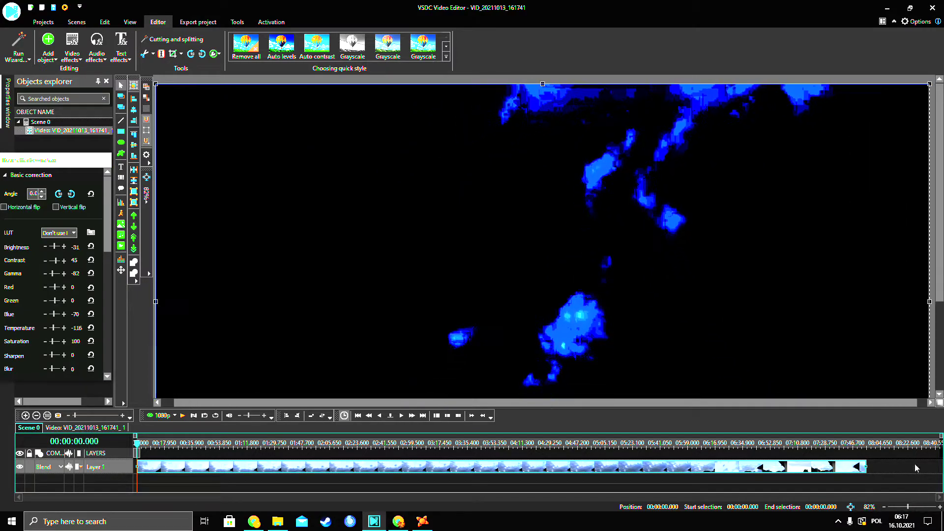
click(938, 345)
drag(939, 340, 939, 250)
Set the clip's contrast to -27 and its brightness to 76
mouse_move(55, 246)
mouse_down()
mouse_move(64, 249)
mouse_move(47, 246)
mouse_move(55, 265)
mouse_up()
click(46, 246)
click(46, 246)
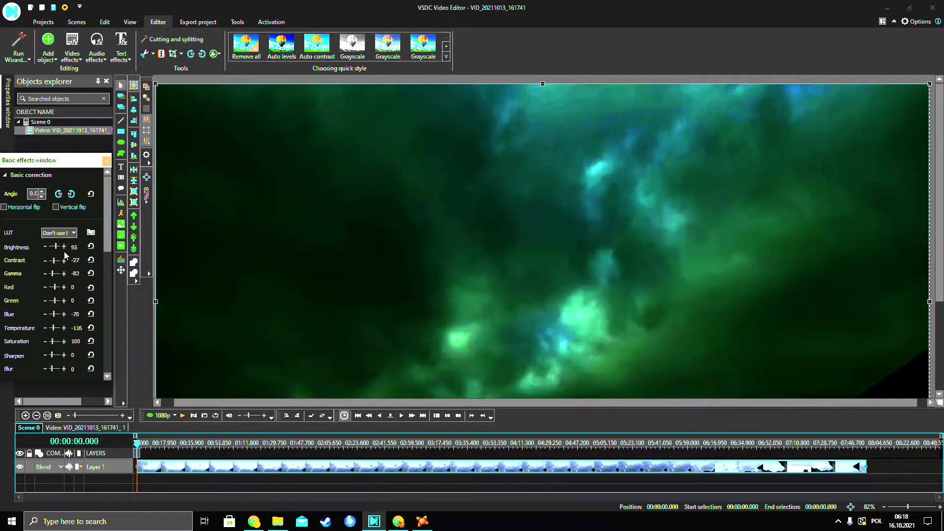
click(46, 246)
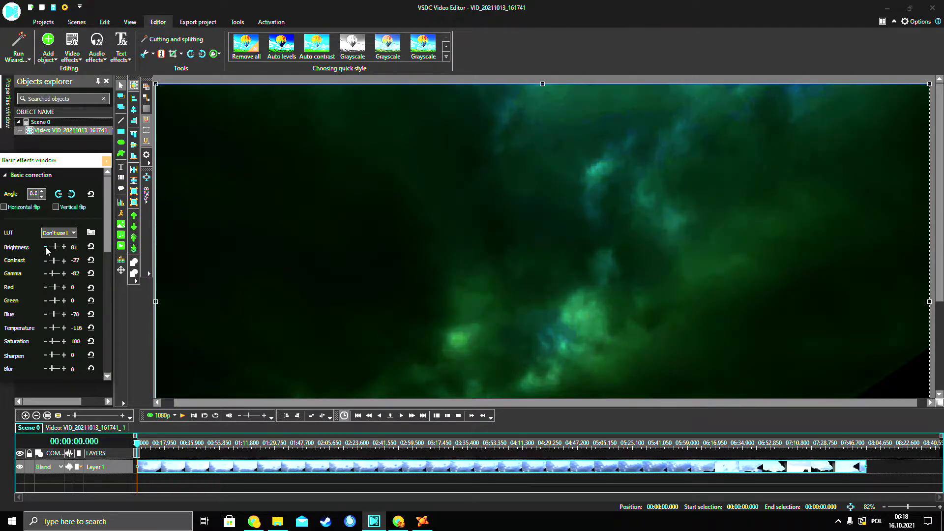
drag(52, 316, 53, 312)
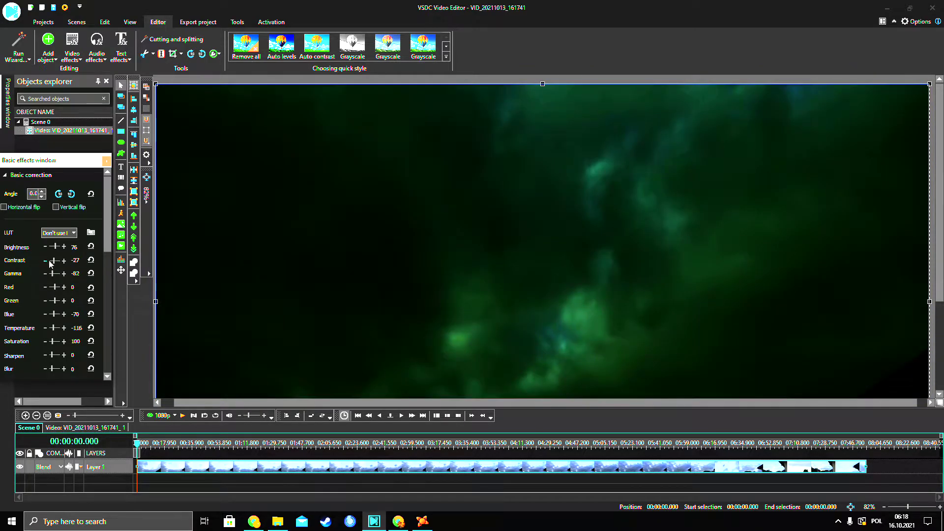
Set the clip's brightness to -23, contrast to 45, blue to 23 and gamma to -9
drag(53, 246, 59, 273)
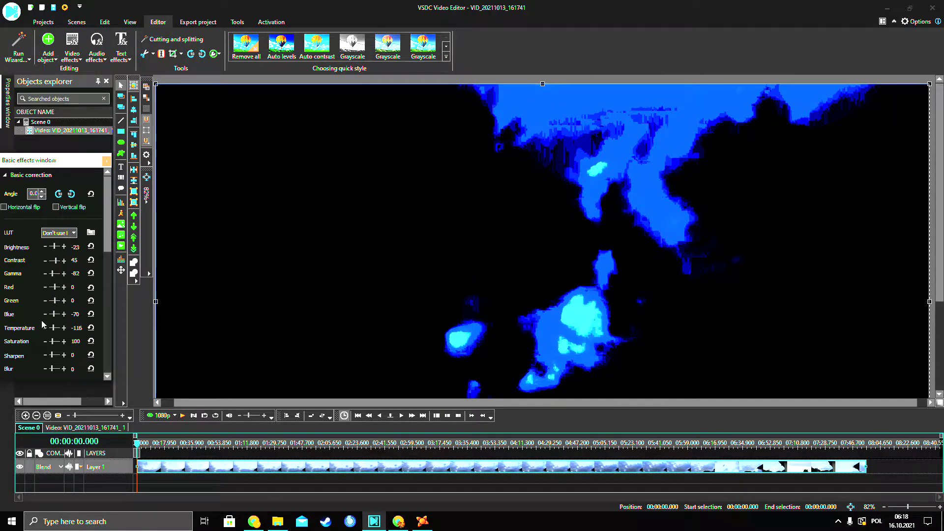
drag(54, 318, 73, 308)
drag(51, 277, 55, 279)
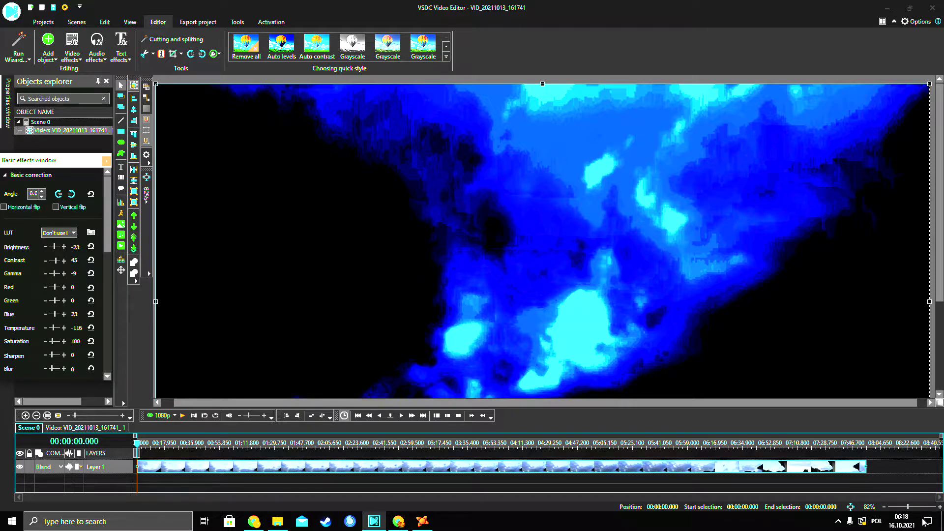
Inspect the bright cloud shapes up close, and set the clip's blue to -70 and its brightness to 10
drag(908, 507, 915, 507)
drag(937, 143, 939, 229)
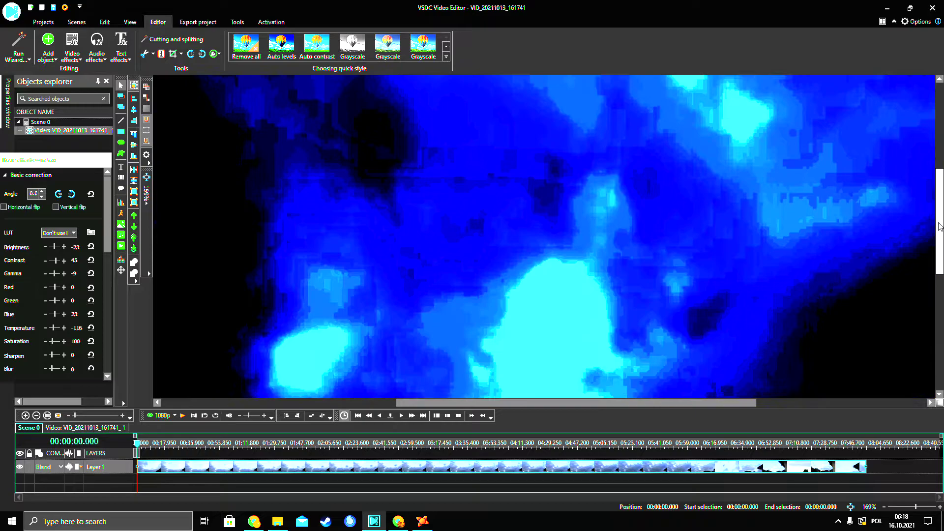
drag(916, 507, 921, 507)
drag(939, 245, 922, 226)
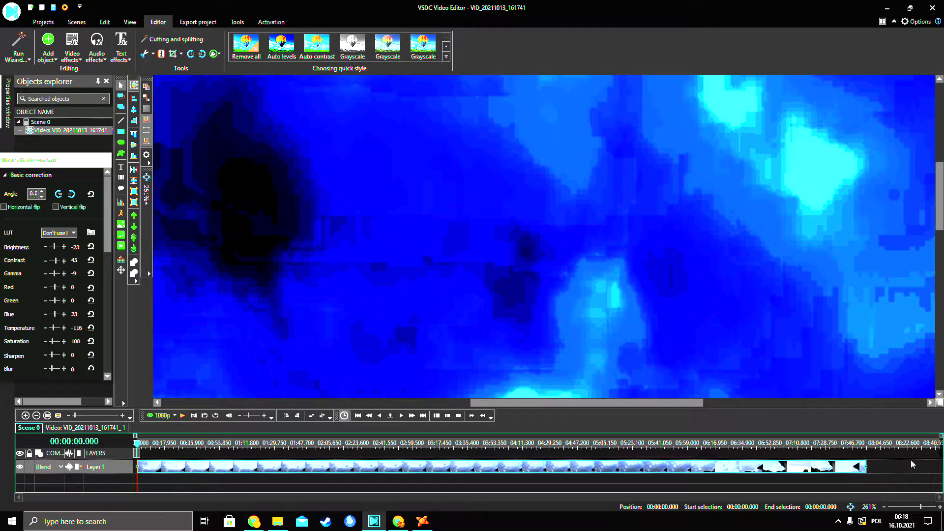
mouse_move(921, 507)
mouse_down()
mouse_move(908, 507)
mouse_move(933, 501)
mouse_move(904, 503)
mouse_up()
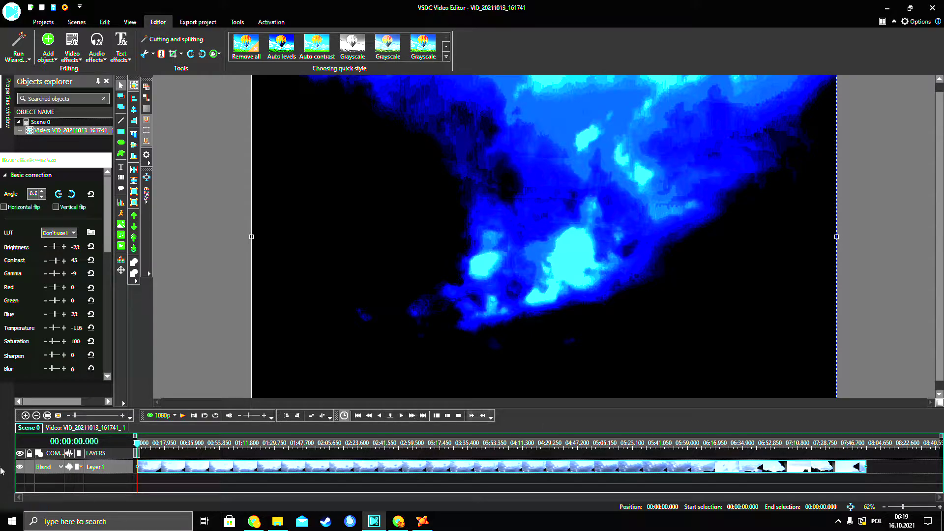
drag(55, 318, 56, 321)
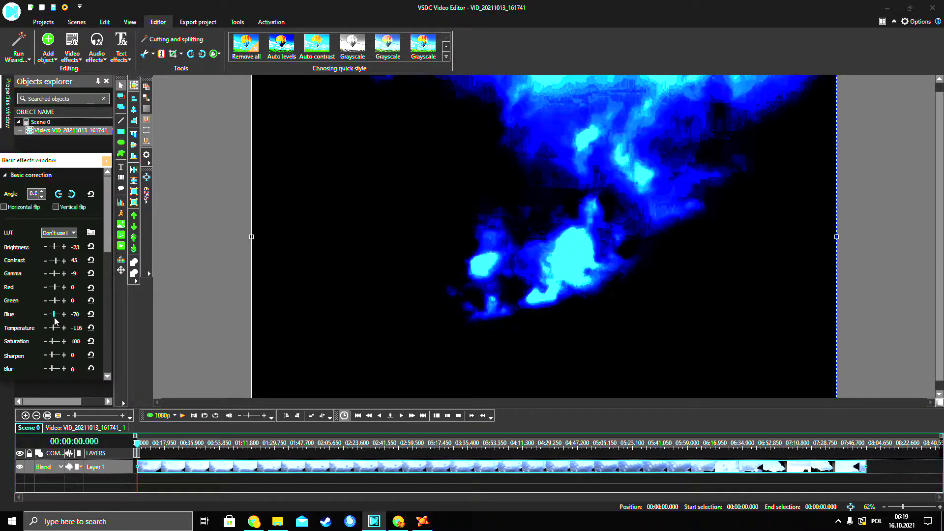
click(64, 246)
click(65, 247)
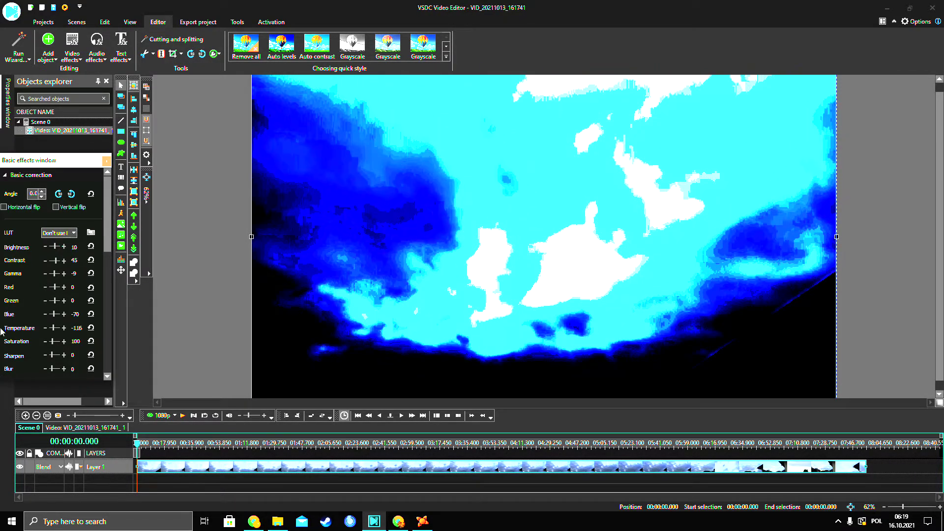
Set the clip's blue to -255, gamma to -18, brightness to -2 and contrast to 22
drag(57, 314, 52, 317)
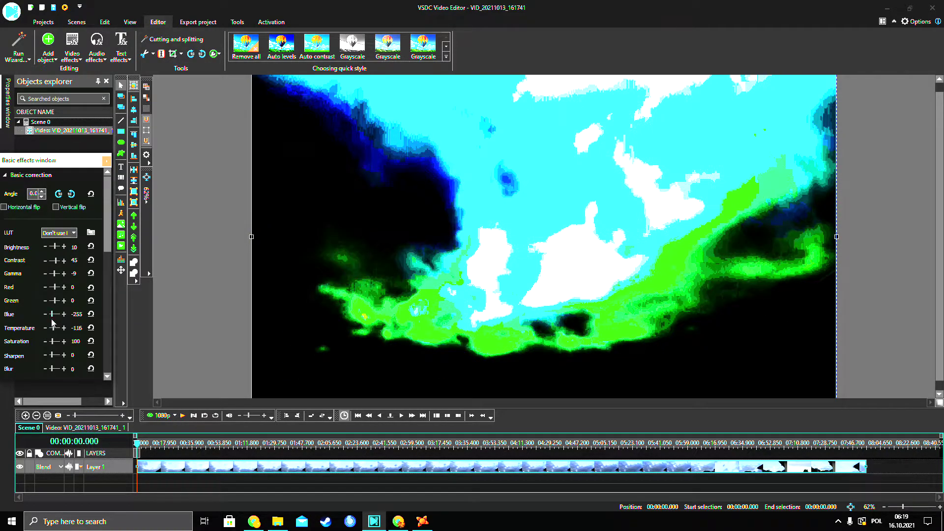
click(47, 275)
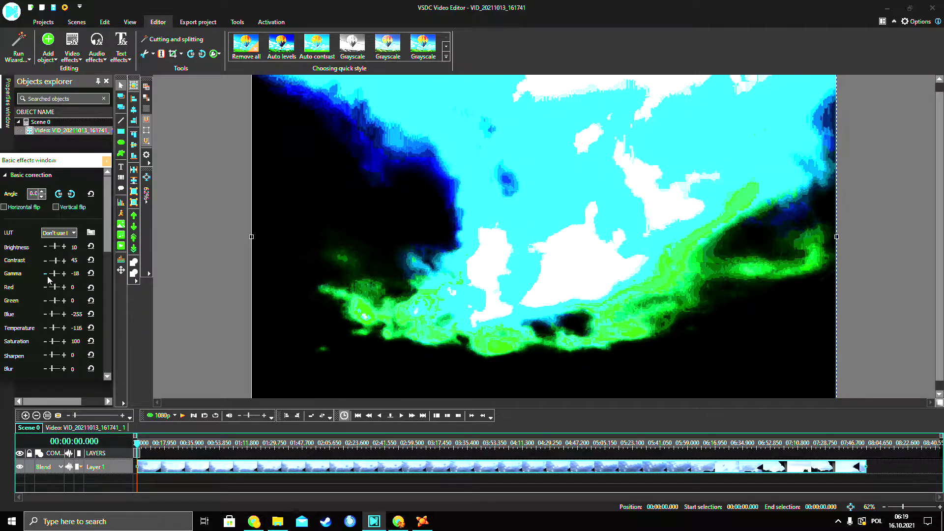
click(45, 246)
click(48, 264)
click(47, 264)
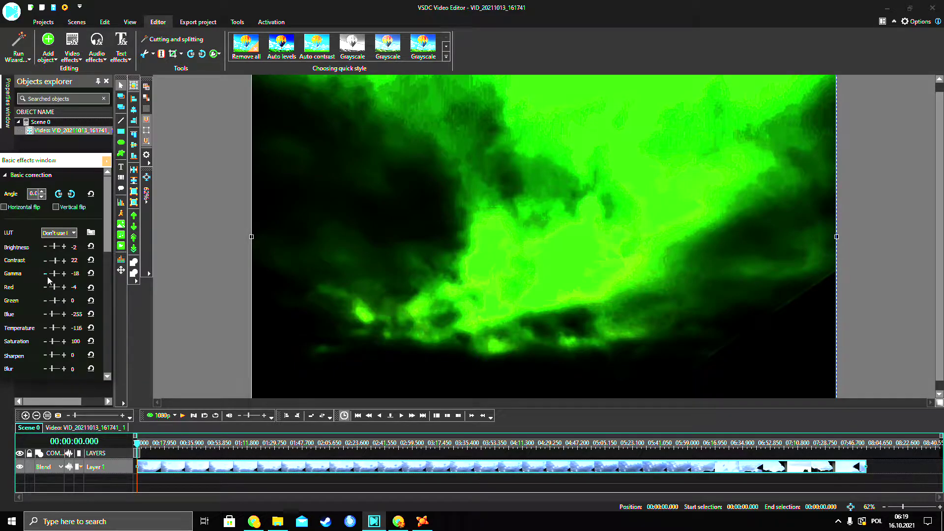
Reset the clip's red correction, and set gamma to -64, contrast to 11 and brightness to 11
click(90, 287)
drag(57, 275, 56, 279)
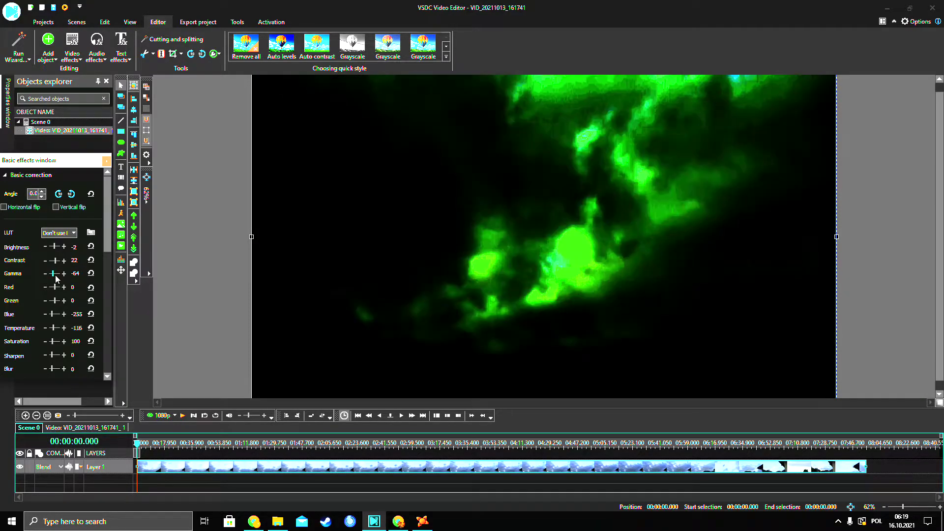
click(50, 266)
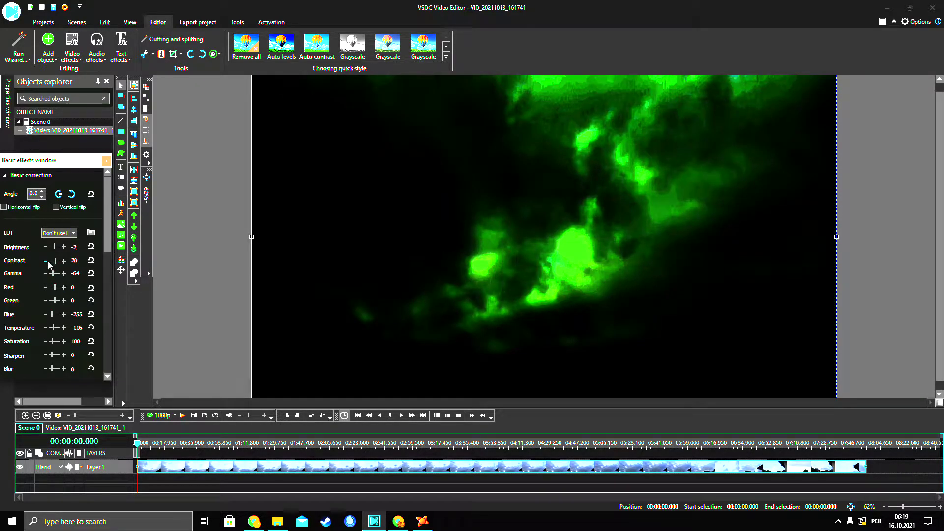
click(65, 246)
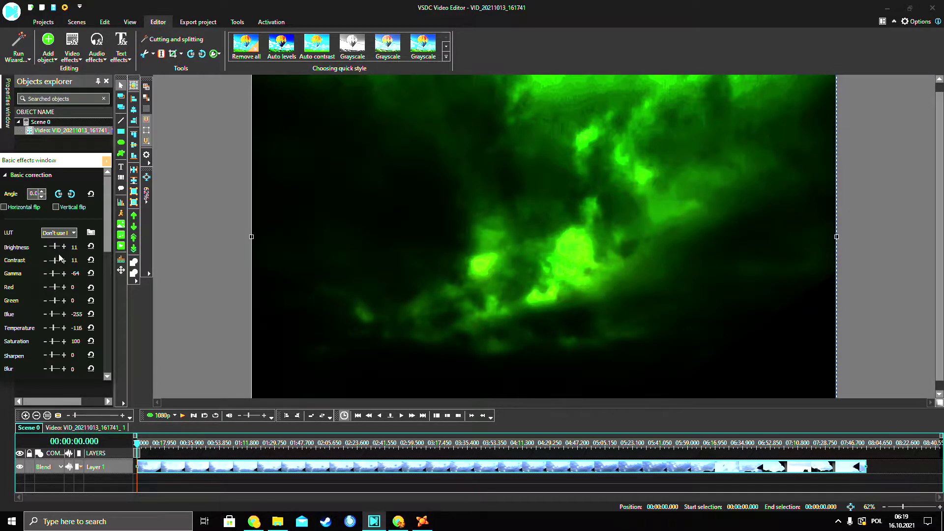
Set the clip's blue to 255 and try contrast values of 82 and 100 before settling on 45
drag(55, 262, 56, 261)
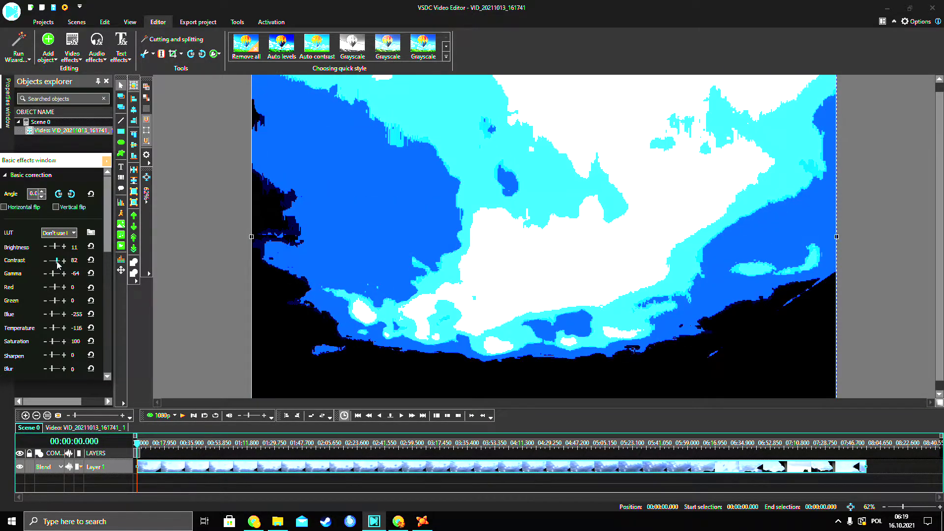
drag(49, 313, 61, 317)
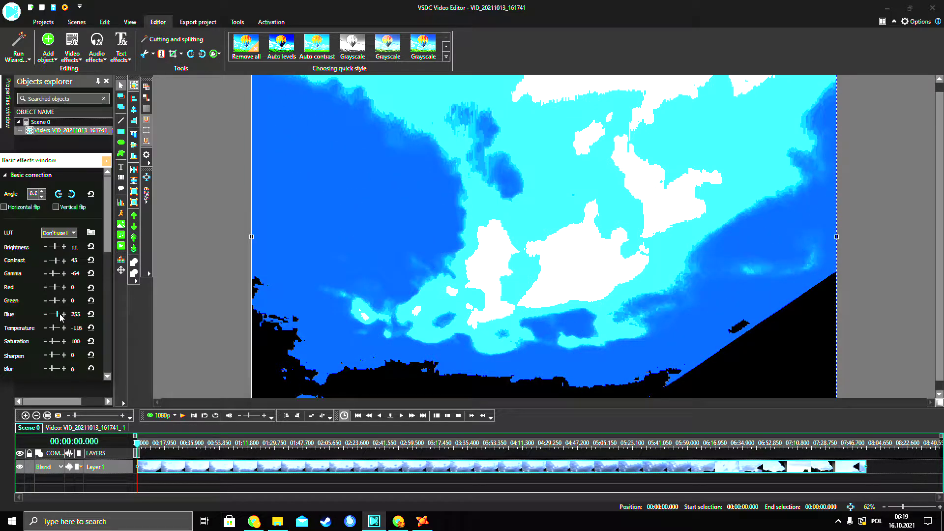
click(57, 266)
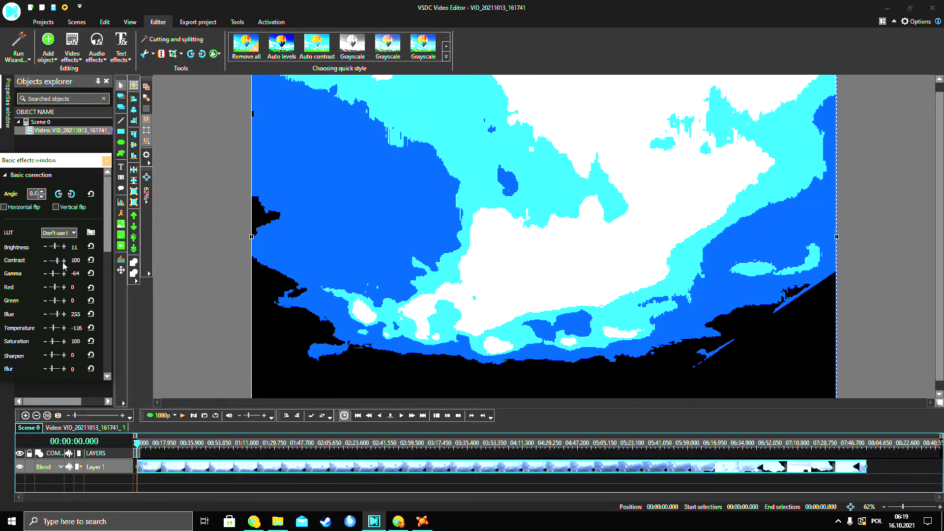
drag(57, 264, 58, 264)
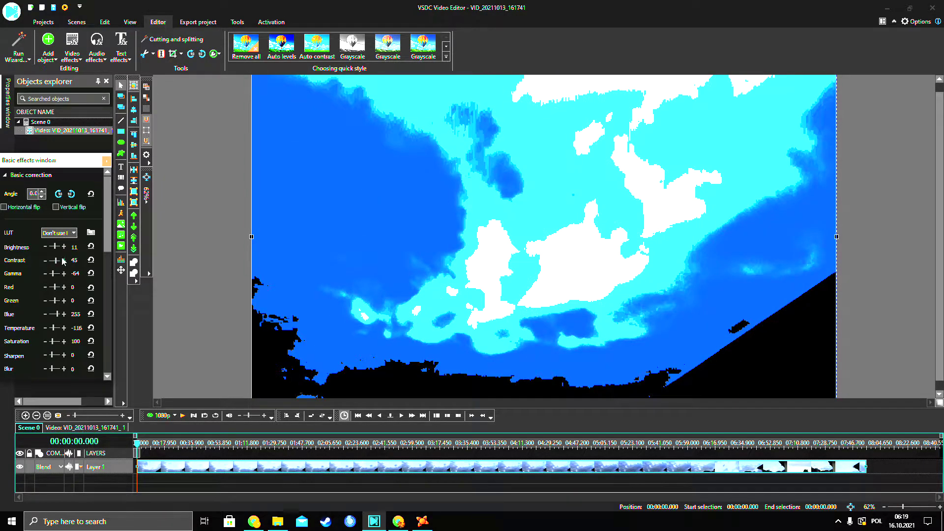
Set the clip's contrast to -64 and try brightness values of -162, 116 and -70
click(64, 247)
mouse_move(56, 246)
mouse_down()
mouse_move(53, 260)
mouse_move(52, 247)
mouse_up()
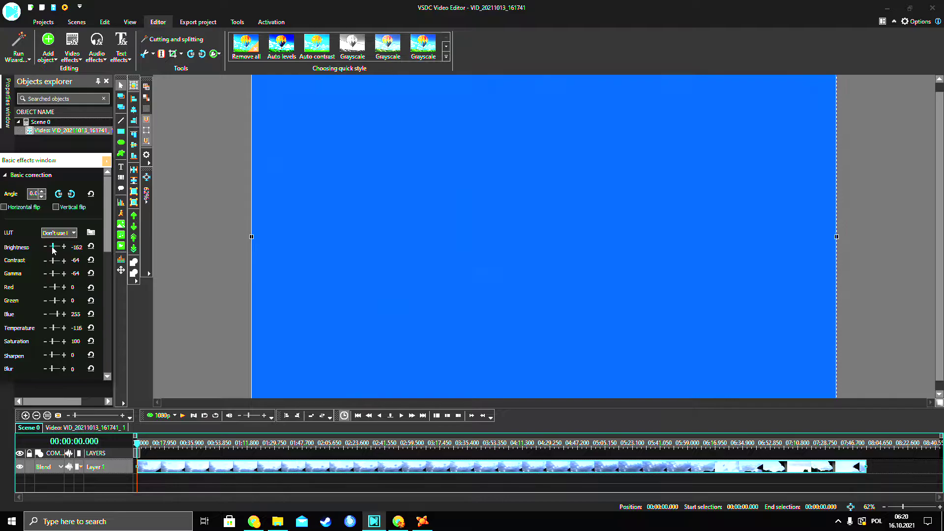
click(55, 249)
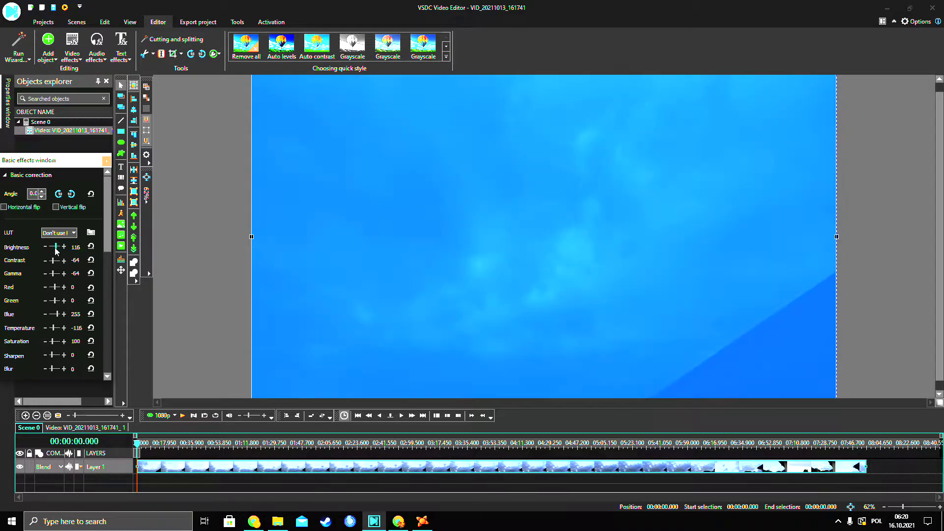
click(55, 249)
click(54, 248)
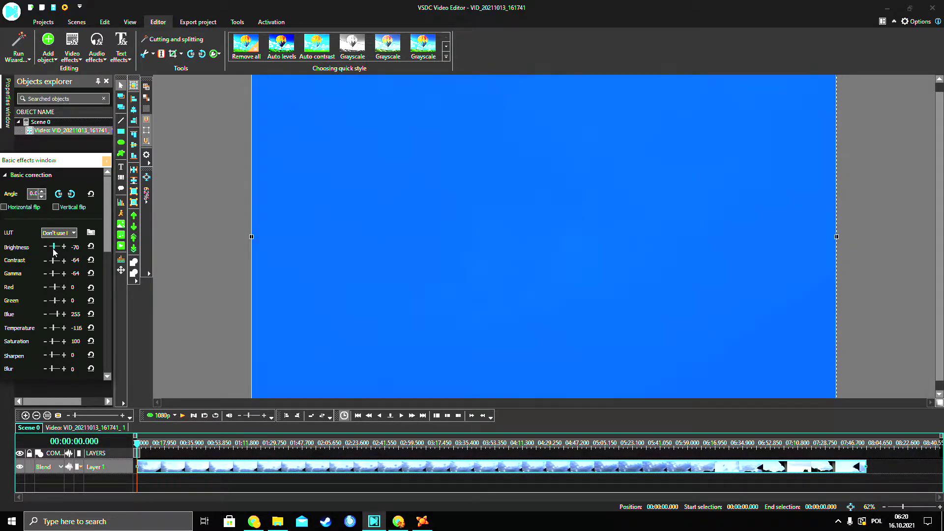
Set the clip's contrast to 9, blue to 70, gamma to -9 and brightness to -70
drag(55, 249, 55, 263)
click(54, 249)
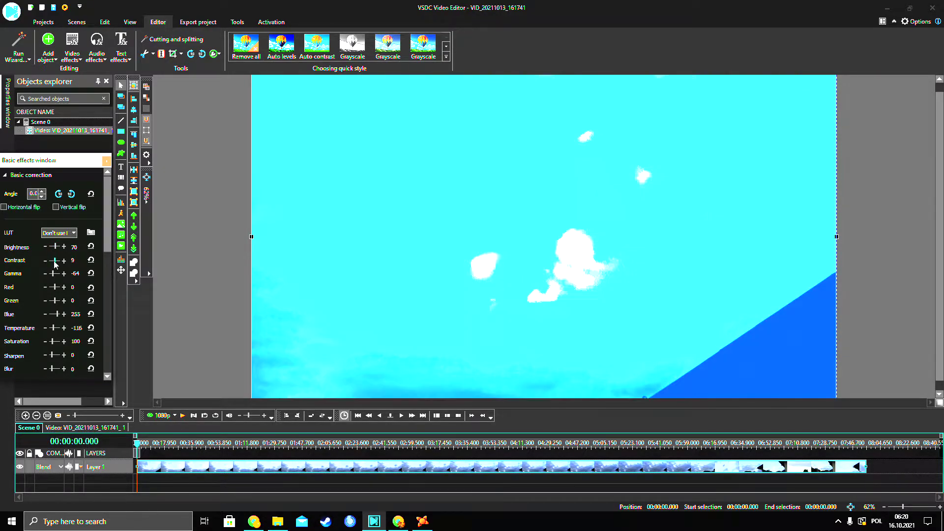
drag(59, 316, 64, 317)
drag(54, 277, 54, 251)
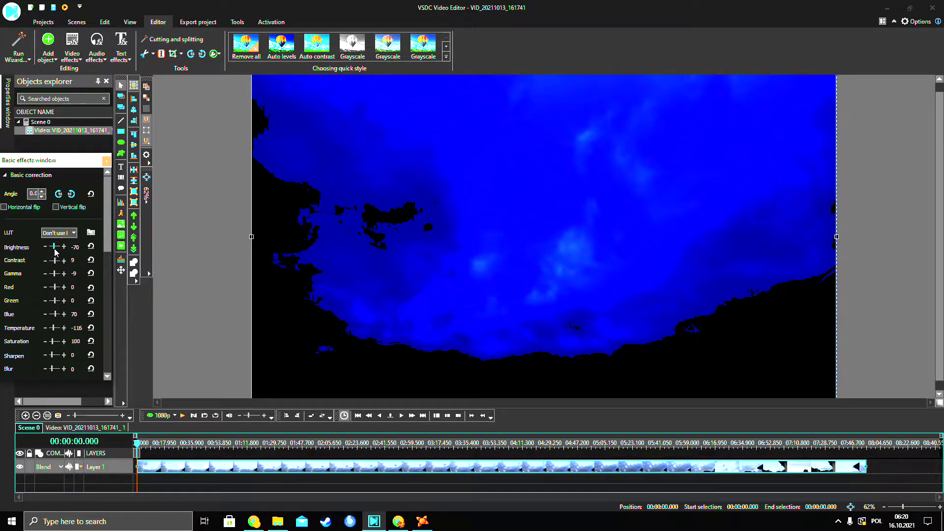
Set the clip's brightness to -38 and its contrast to -33
click(45, 246)
click(64, 247)
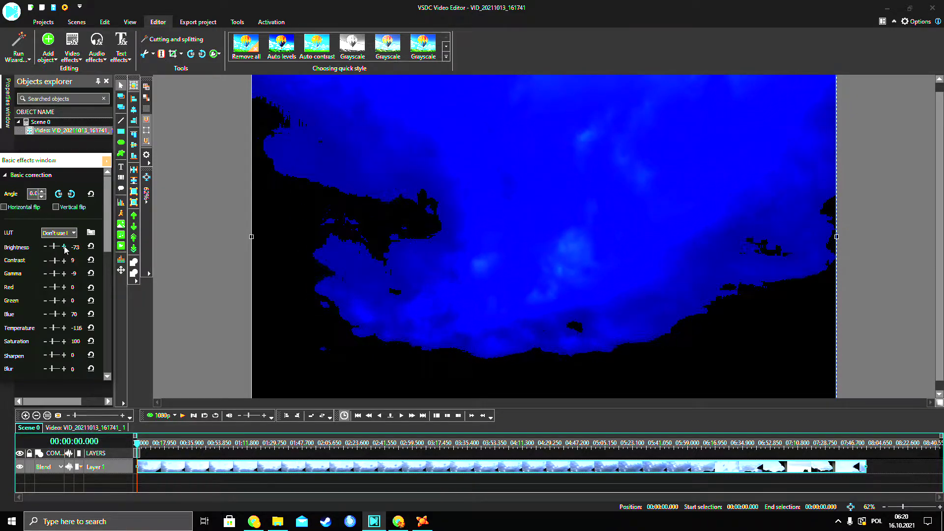
click(64, 247)
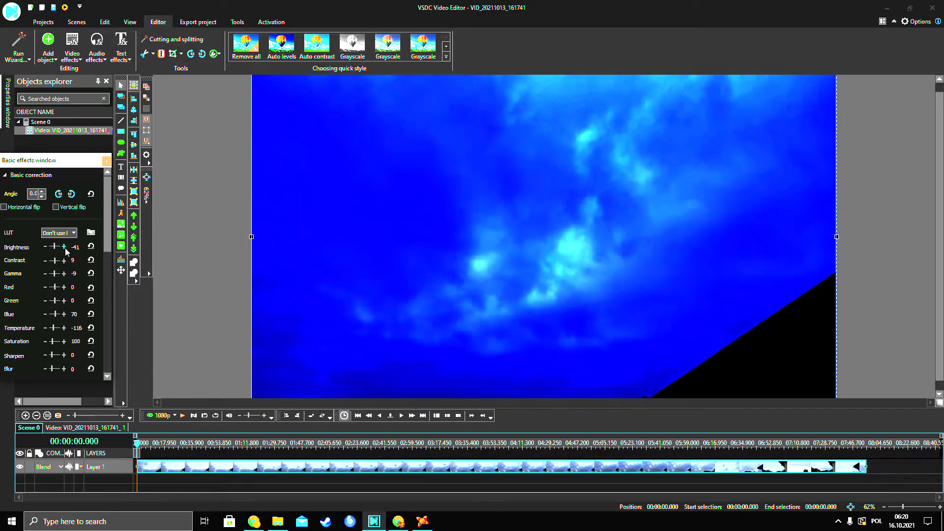
click(45, 261)
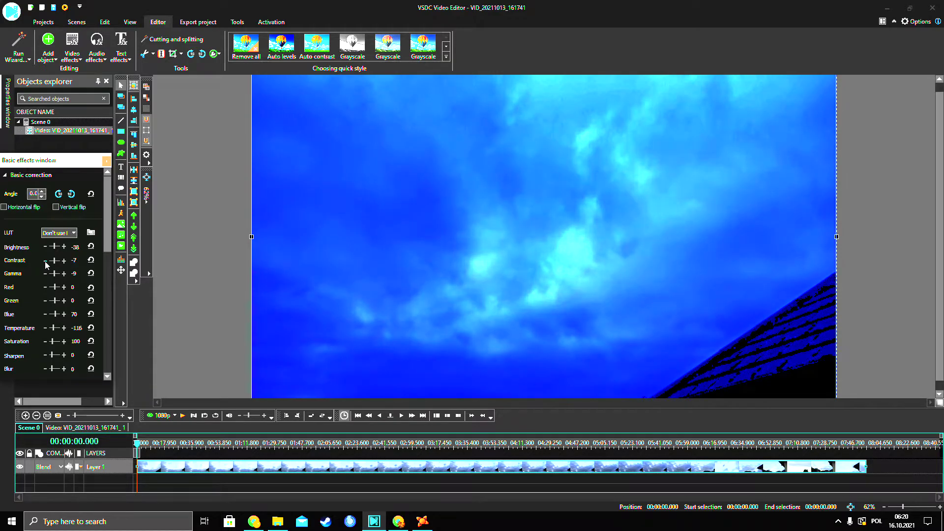
click(45, 260)
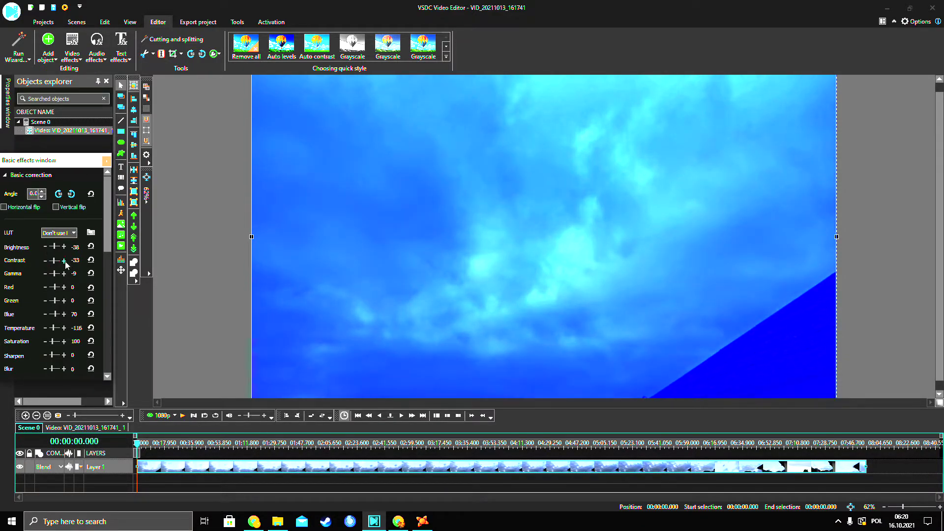
Set the clip's brightness to -209, contrast to -27 and gamma to -10
drag(55, 261, 55, 251)
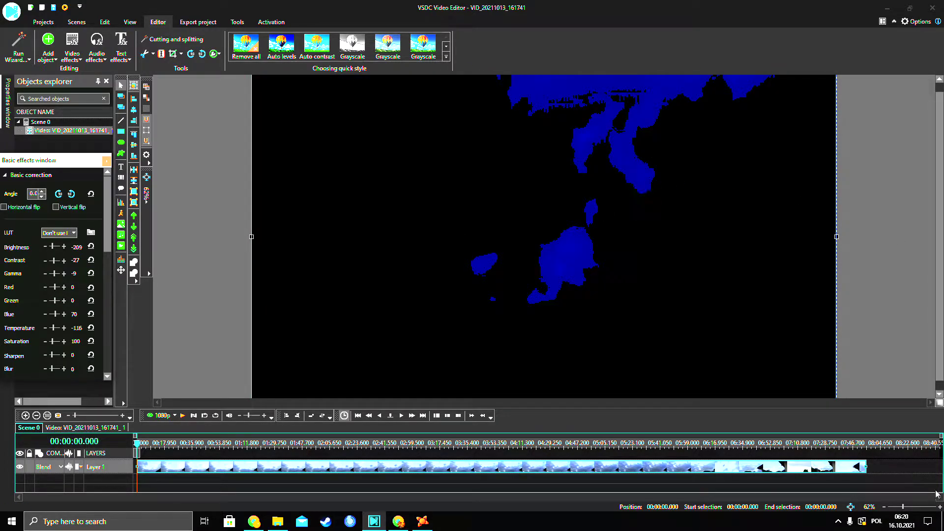
click(939, 507)
click(939, 507)
click(939, 507)
click(939, 507)
drag(941, 258, 943, 189)
drag(841, 402, 786, 406)
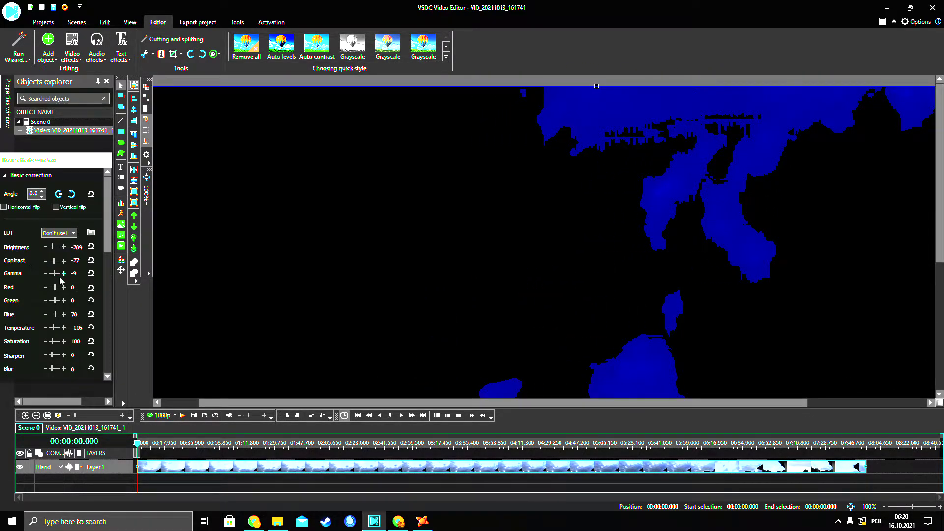
click(45, 274)
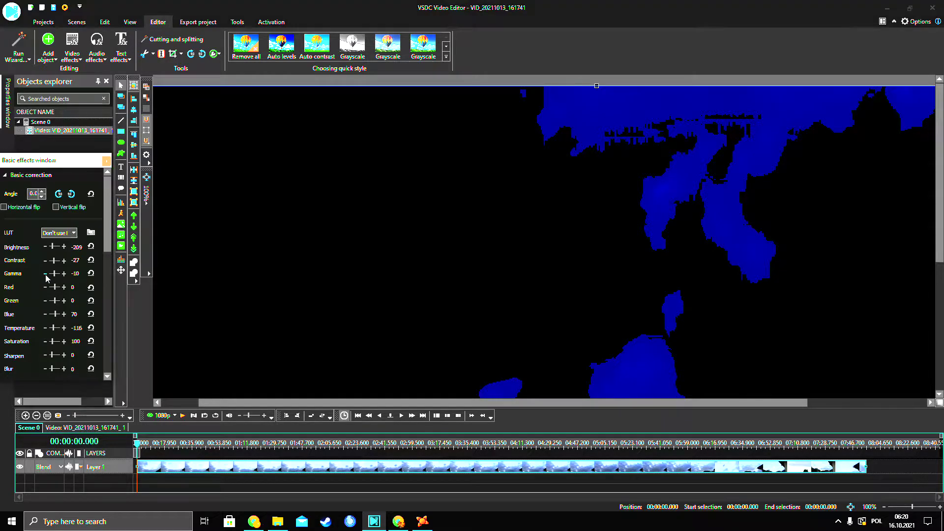
Set the clip's gamma and contrast to -18 each and raise its brightness to 23
click(45, 273)
scroll(51, 263, down, 7)
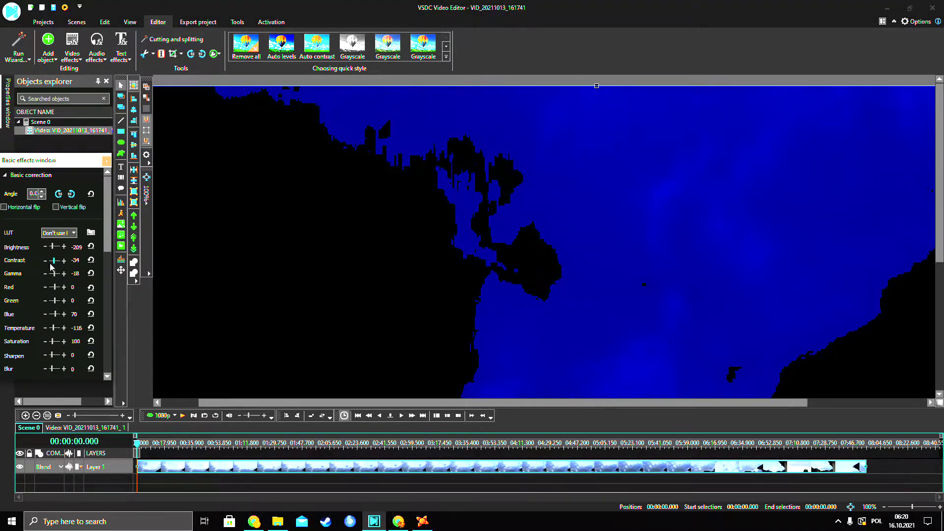
scroll(63, 266, up, 16)
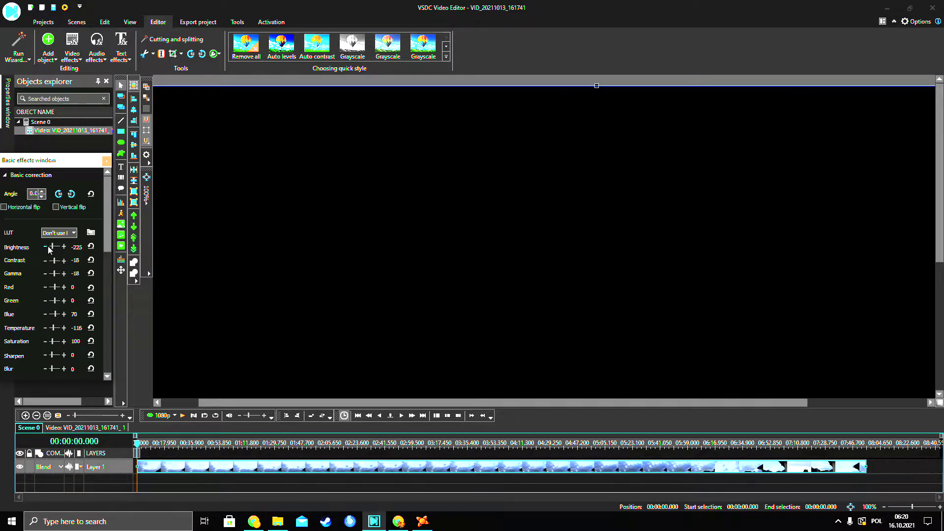
drag(48, 245, 55, 249)
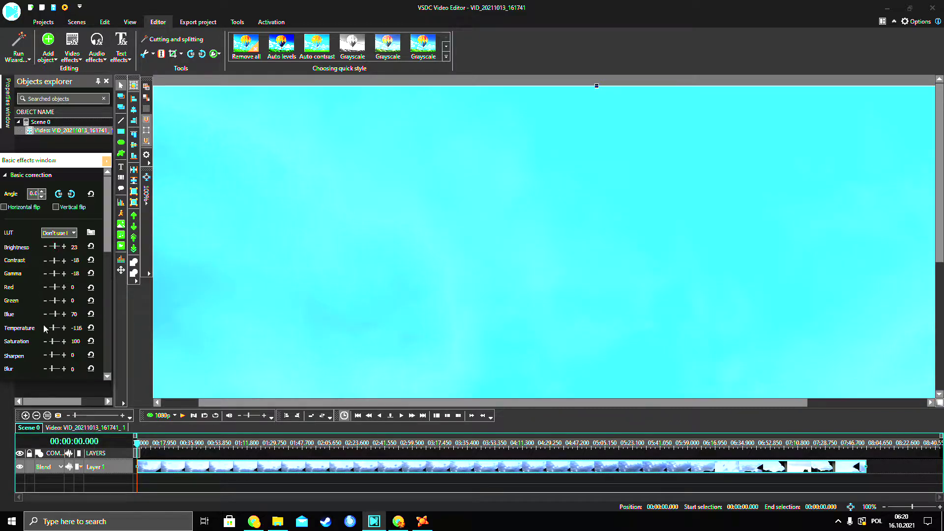
Set the clip's blue to -209, contrast to 27 and gamma to -94
drag(57, 314, 54, 315)
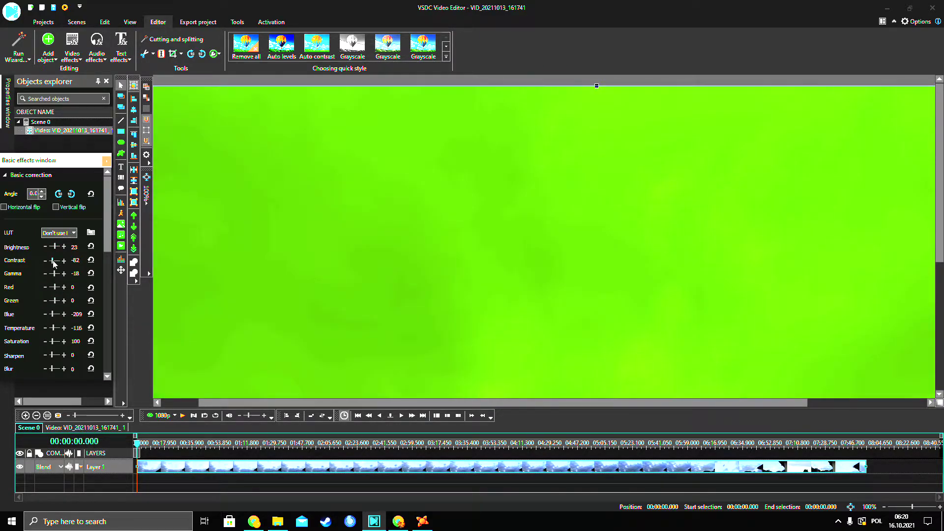
mouse_move(56, 263)
mouse_down()
mouse_move(54, 245)
mouse_move(56, 264)
mouse_up()
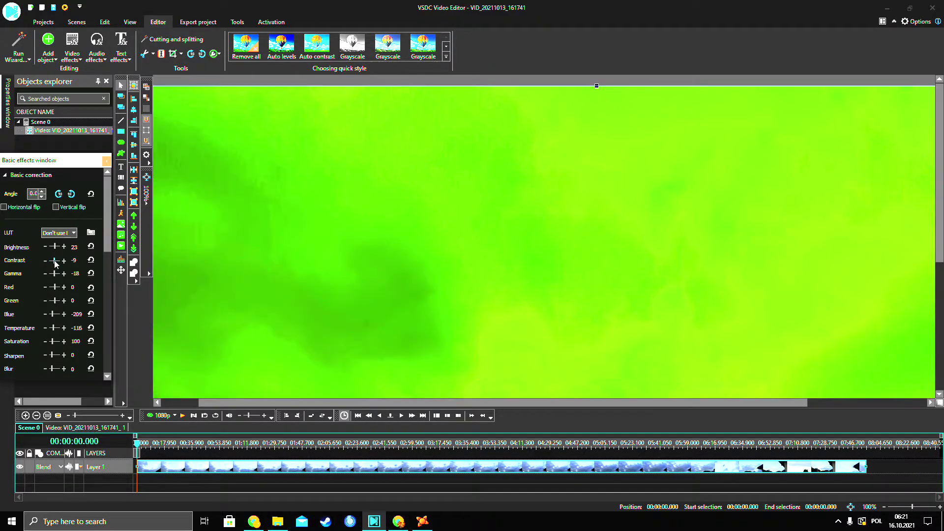
drag(55, 279, 53, 278)
click(47, 276)
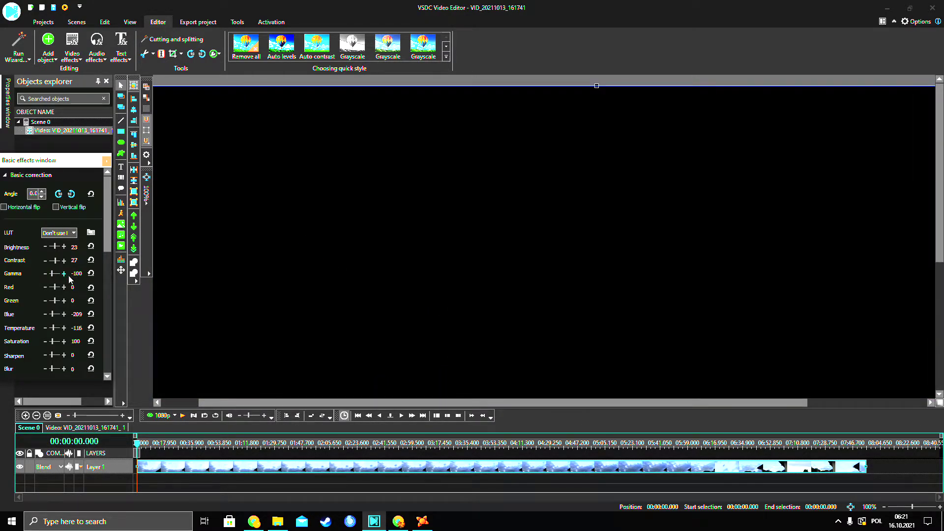
click(64, 274)
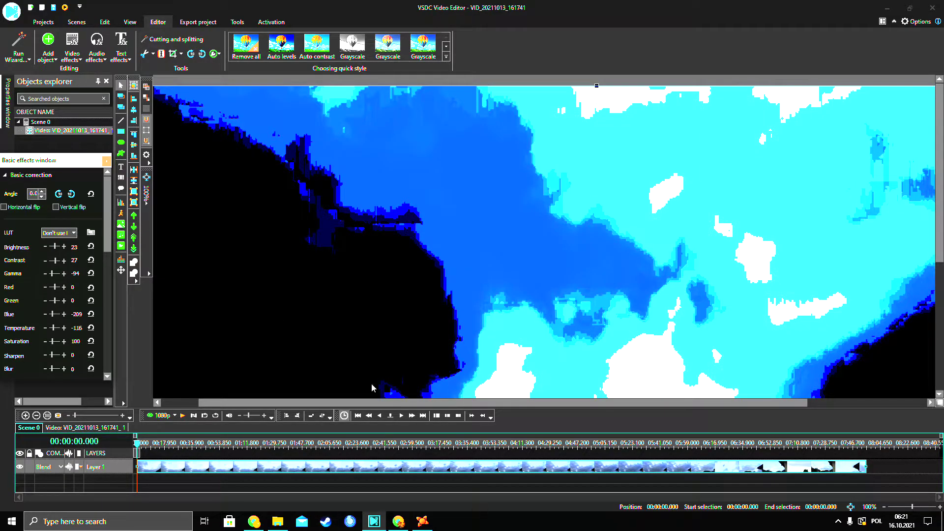
Try a blue value of -70 on the clip and settle on 70
drag(521, 402, 411, 381)
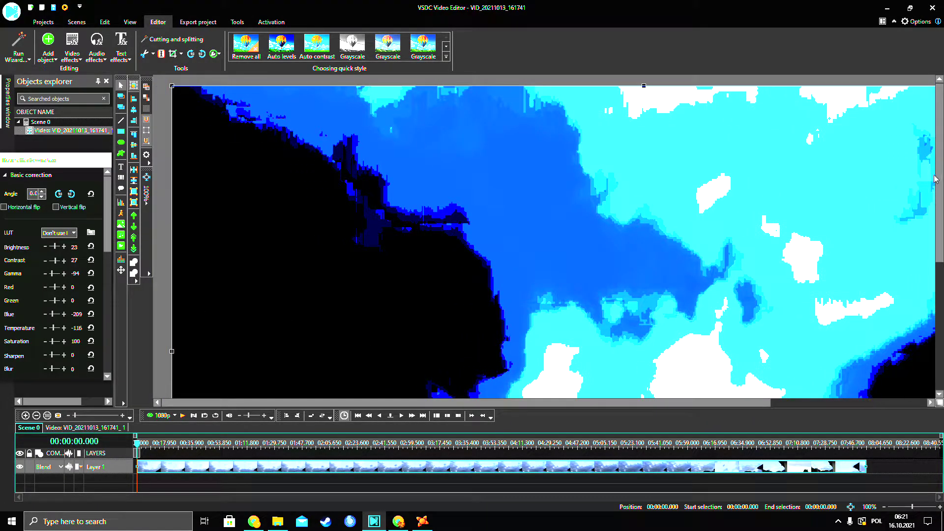
drag(936, 179, 935, 219)
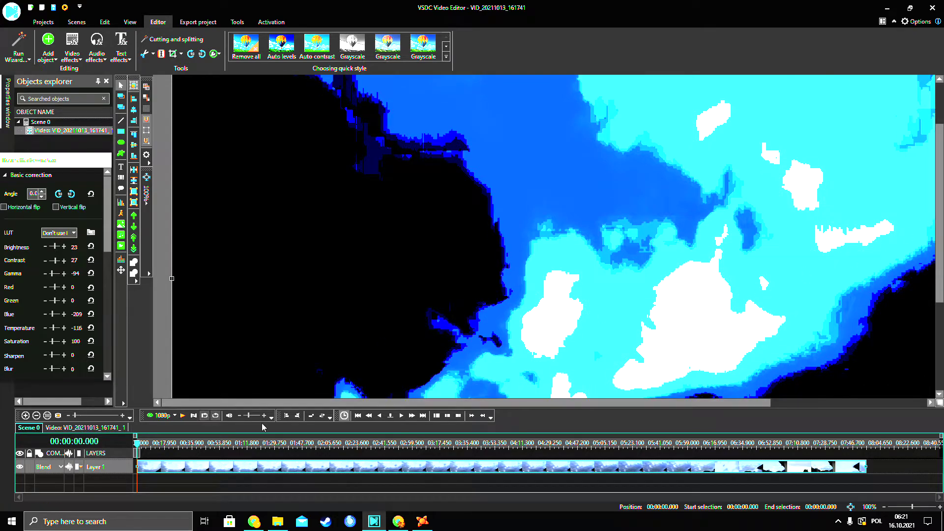
drag(53, 315, 56, 315)
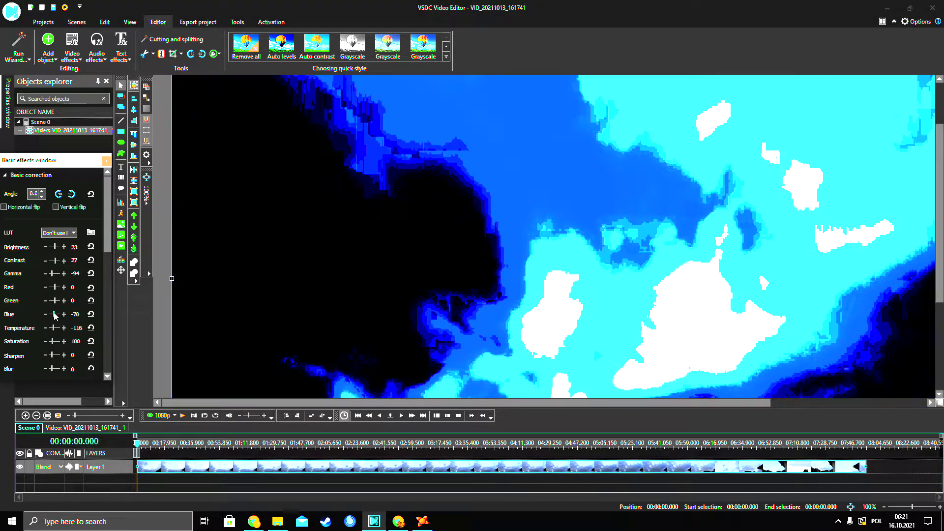
mouse_move(912, 507)
mouse_down()
mouse_move(887, 507)
mouse_move(900, 506)
mouse_up()
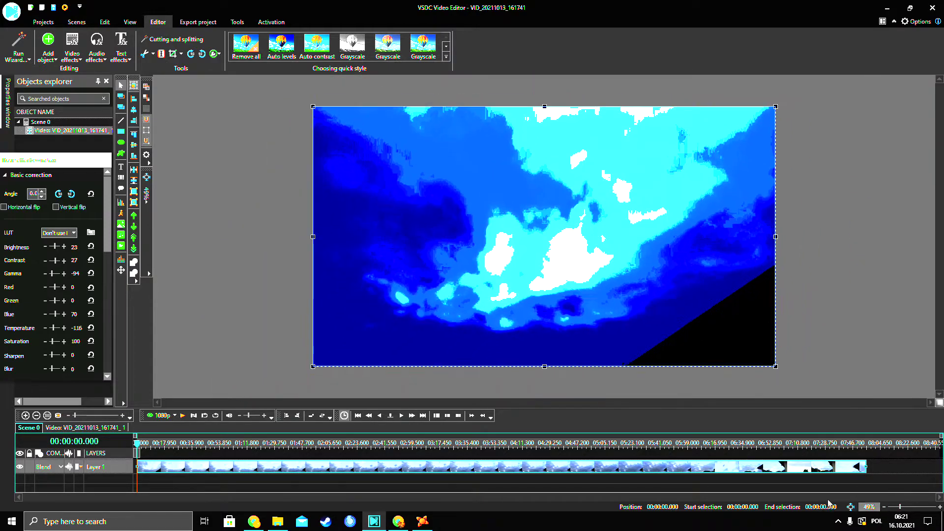
Reduce the clip's contrast to 8 and raise its brightness to 44
click(47, 262)
click(47, 262)
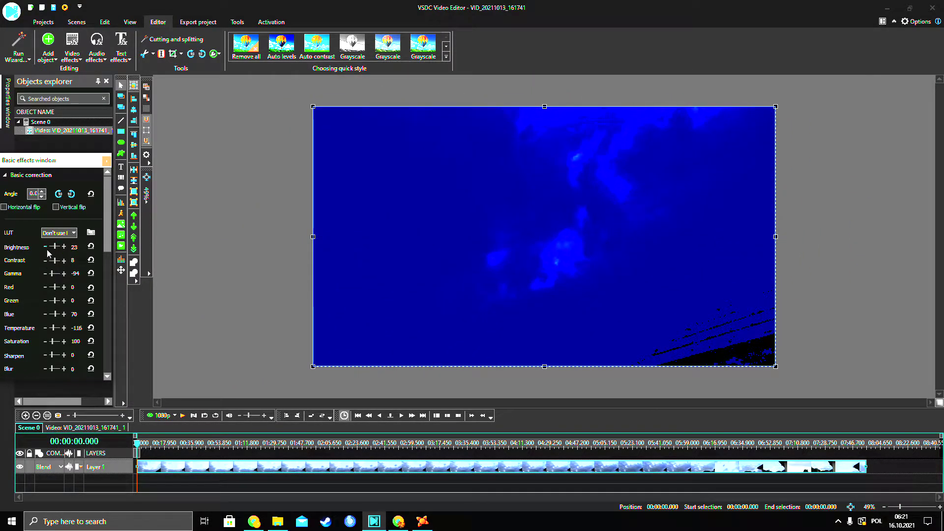
mouse_move(55, 247)
mouse_down()
mouse_move(60, 255)
mouse_move(55, 246)
mouse_up()
click(64, 248)
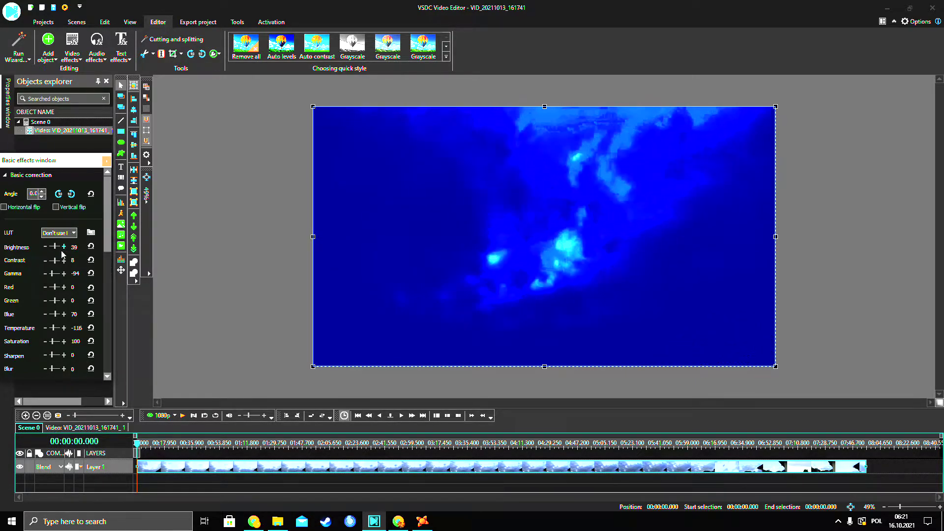
click(62, 248)
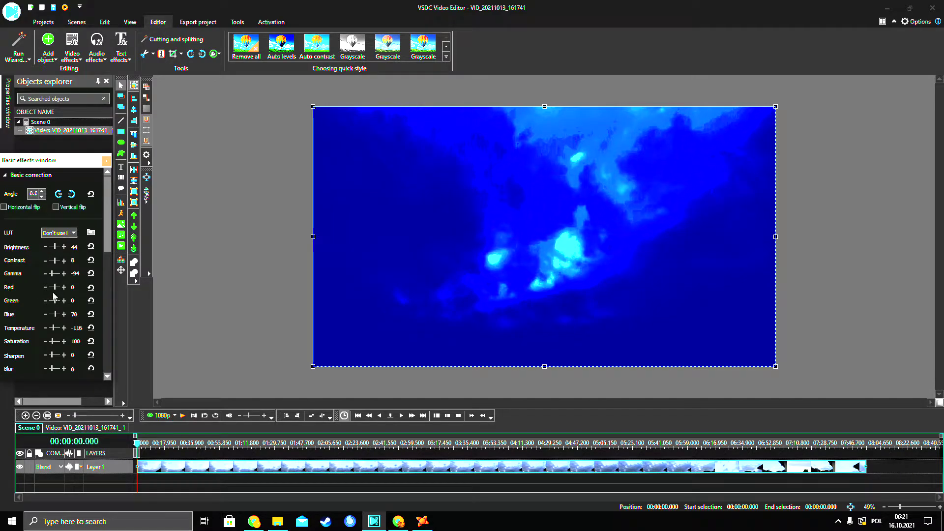
Try blue values of -116 and 255 on the clip, settle on -255 and inspect the bright cloud shapes up close
drag(57, 313, 53, 314)
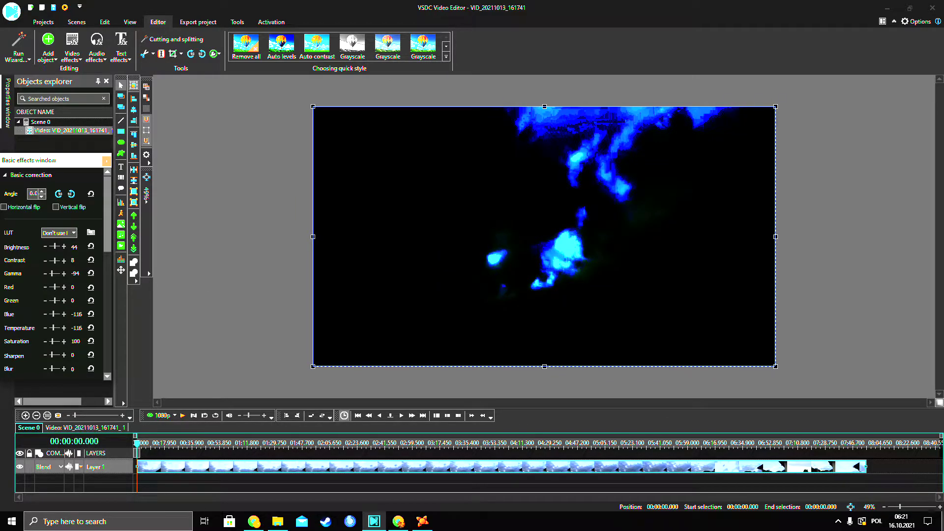
drag(899, 506, 917, 507)
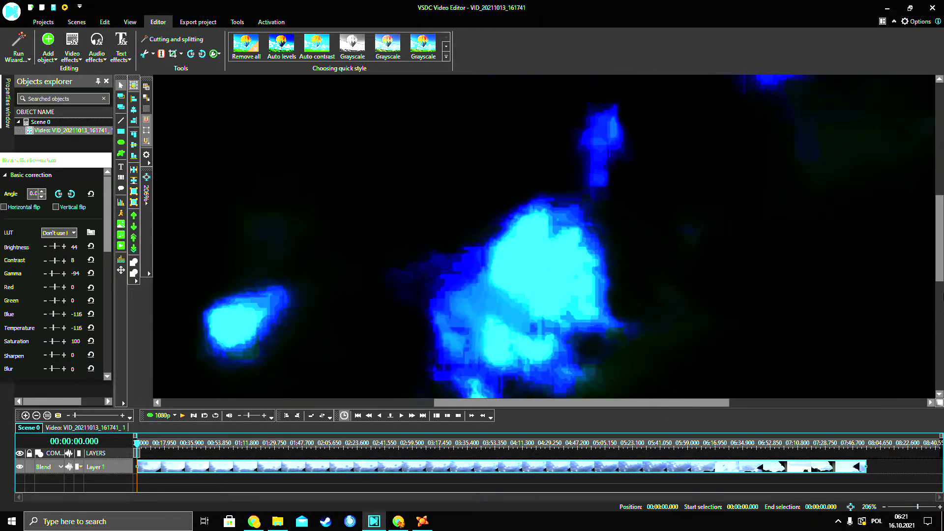
drag(939, 240, 938, 121)
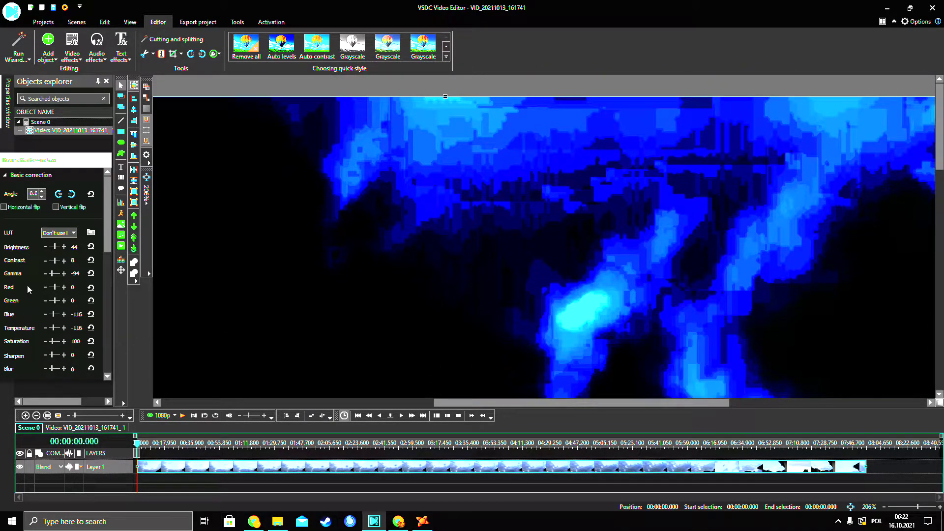
click(54, 314)
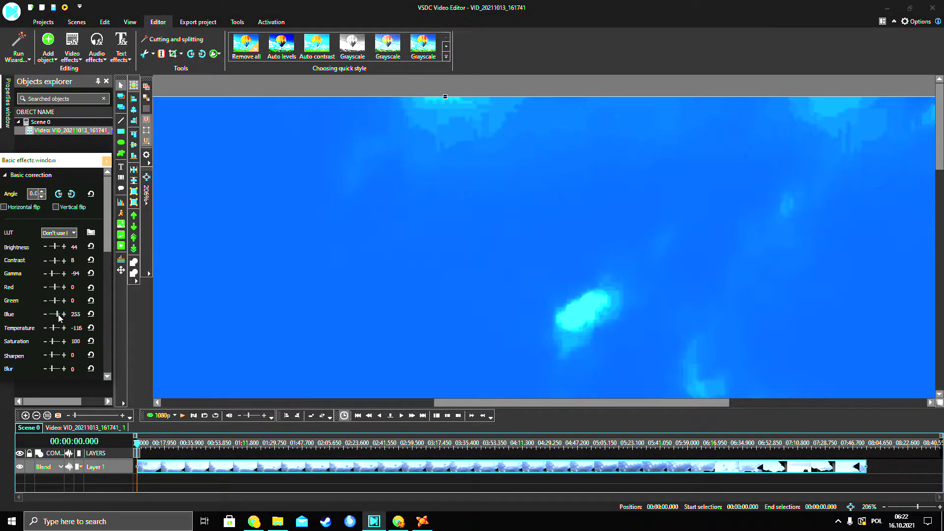
drag(56, 317, 54, 319)
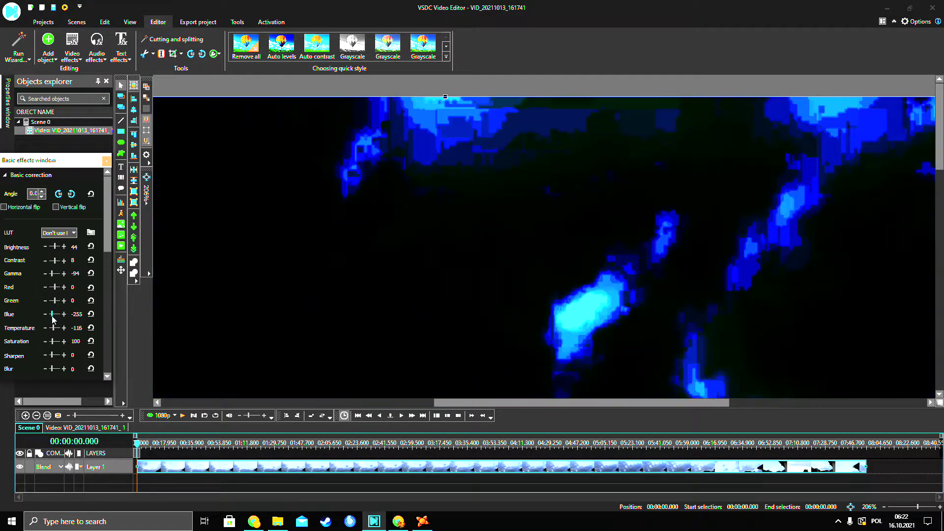
drag(939, 130, 938, 278)
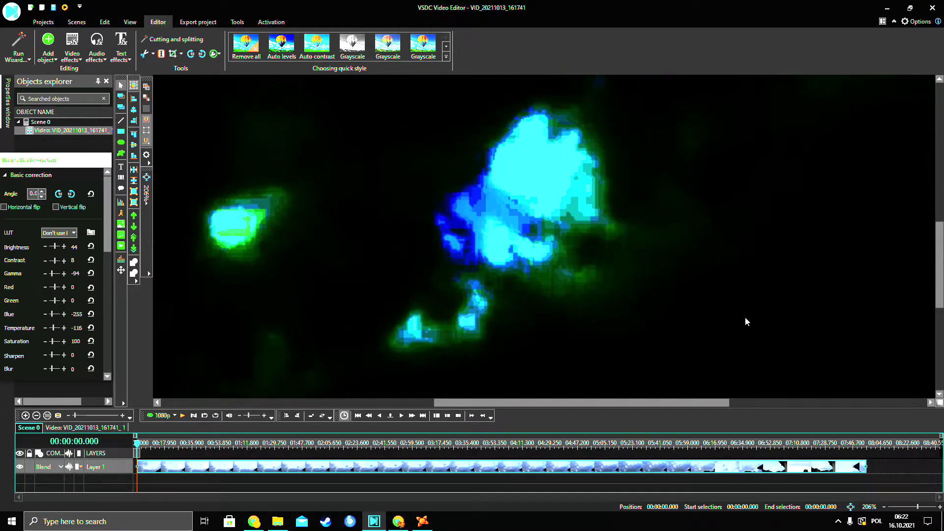
Set the clip's brightness to -7, contrast to 33, gamma to -45 and blue to -23
drag(918, 506, 901, 506)
mouse_move(59, 265)
mouse_down()
mouse_move(53, 245)
mouse_move(53, 274)
mouse_move(52, 248)
mouse_move(57, 261)
mouse_up()
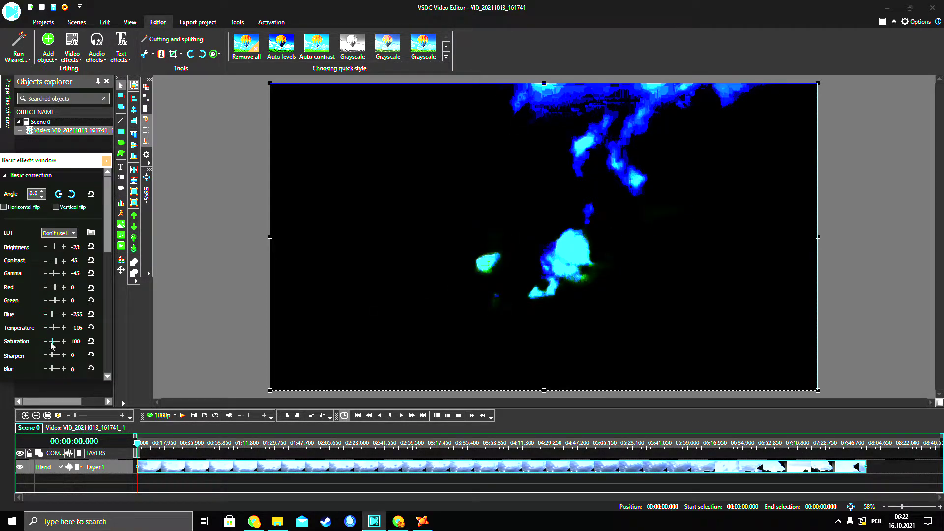
drag(54, 315, 57, 316)
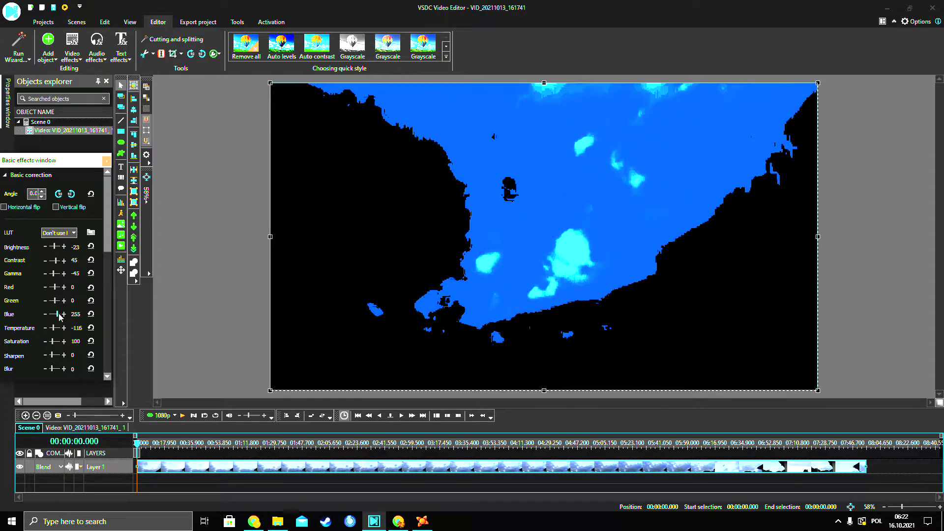
click(46, 262)
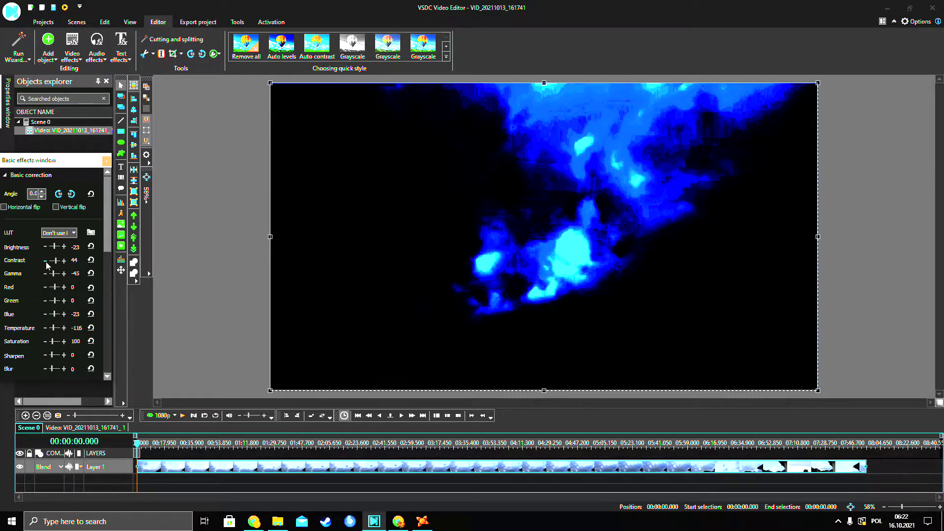
click(46, 246)
click(65, 247)
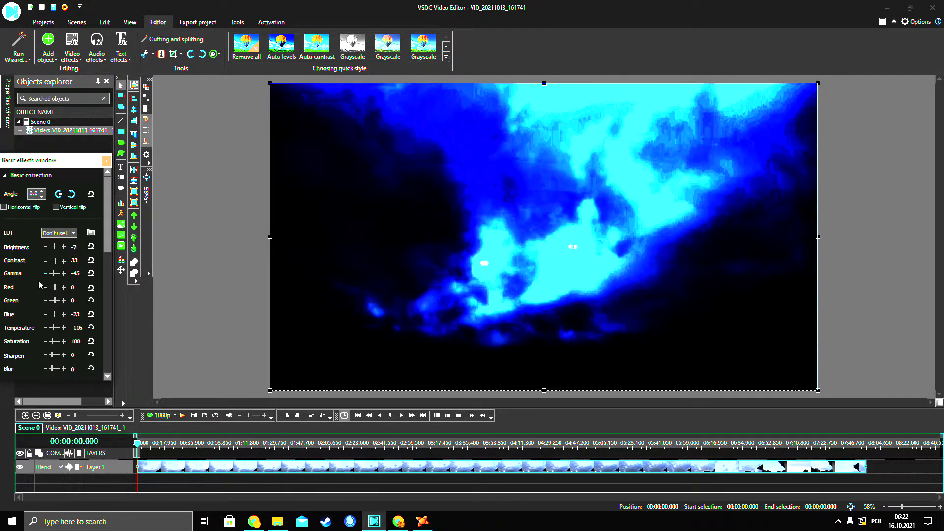
Set the clip's blue to 70, gamma to -93 and brightness to -24
drag(54, 314, 57, 315)
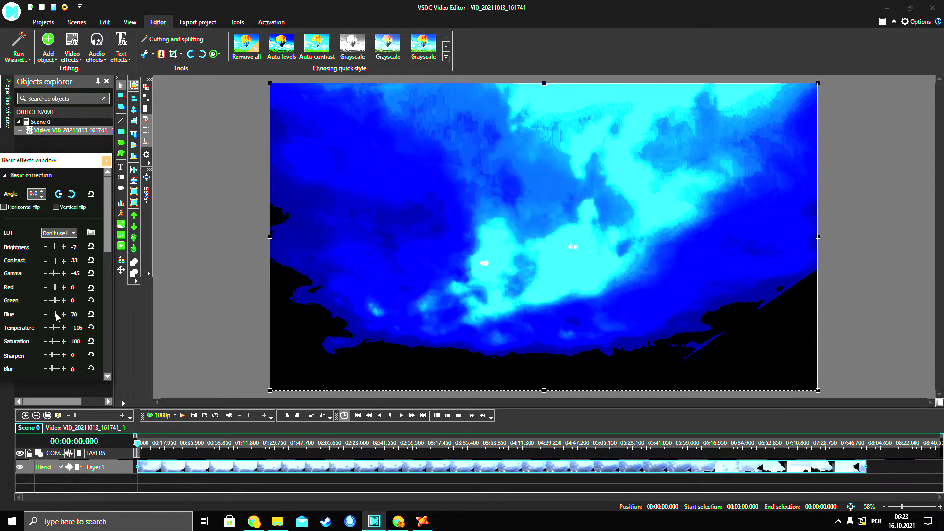
click(46, 273)
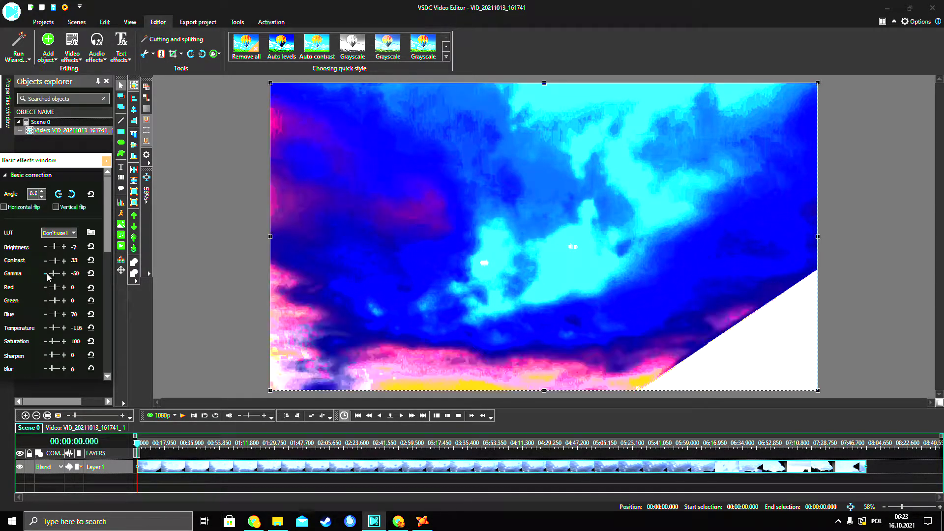
click(46, 274)
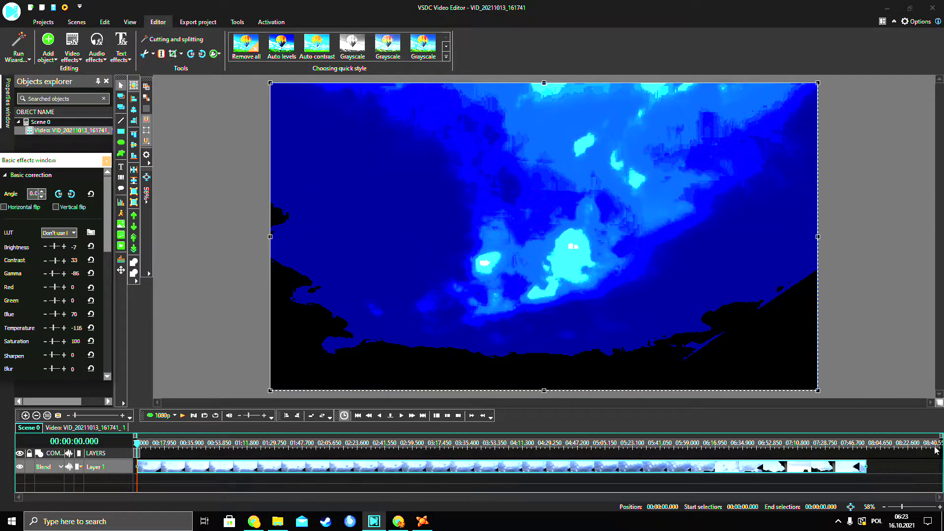
click(45, 246)
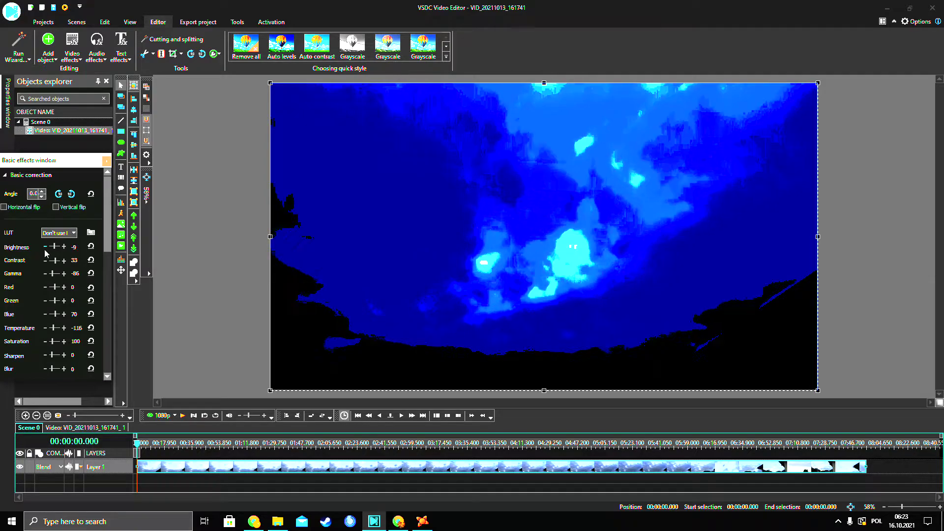
click(44, 246)
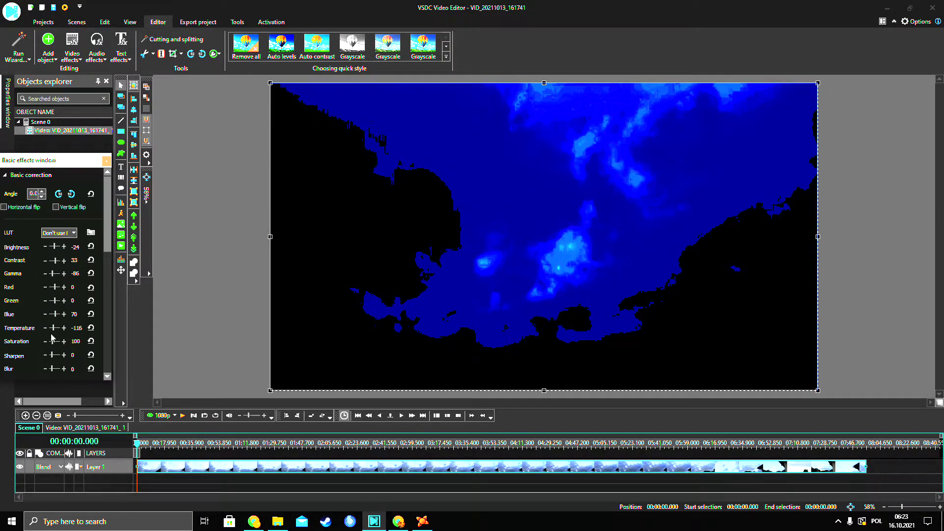
drag(57, 315, 57, 315)
click(46, 275)
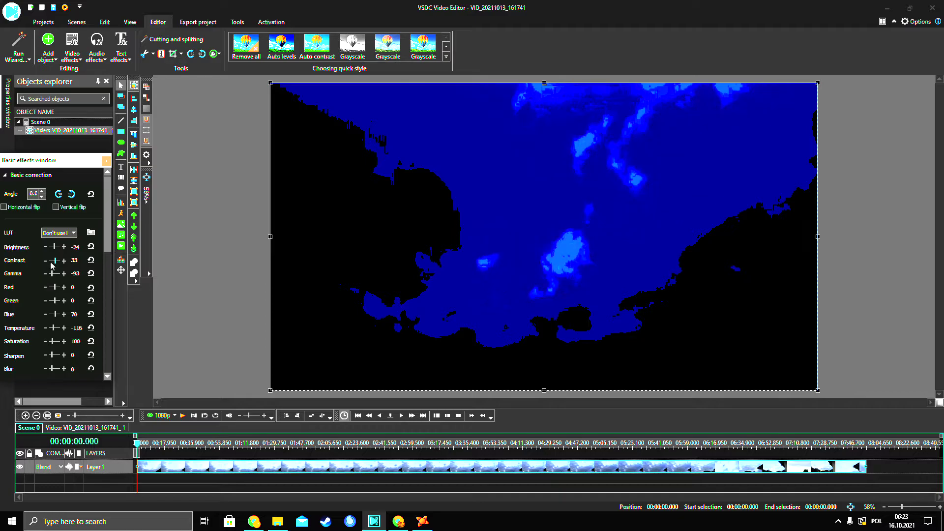
Set the clip's contrast to 45, try brightness values of -10, -3 and -19, and settle on -14
click(47, 262)
click(46, 263)
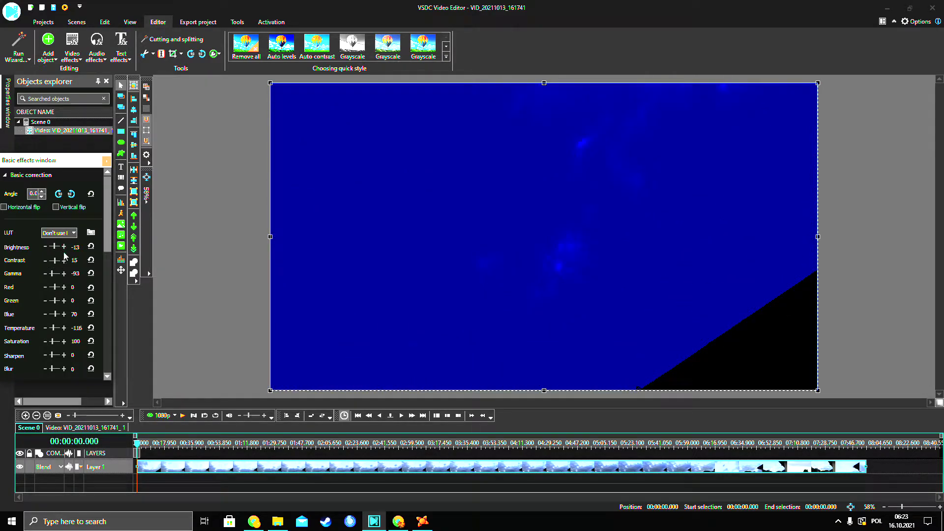
click(65, 248)
drag(54, 261, 56, 261)
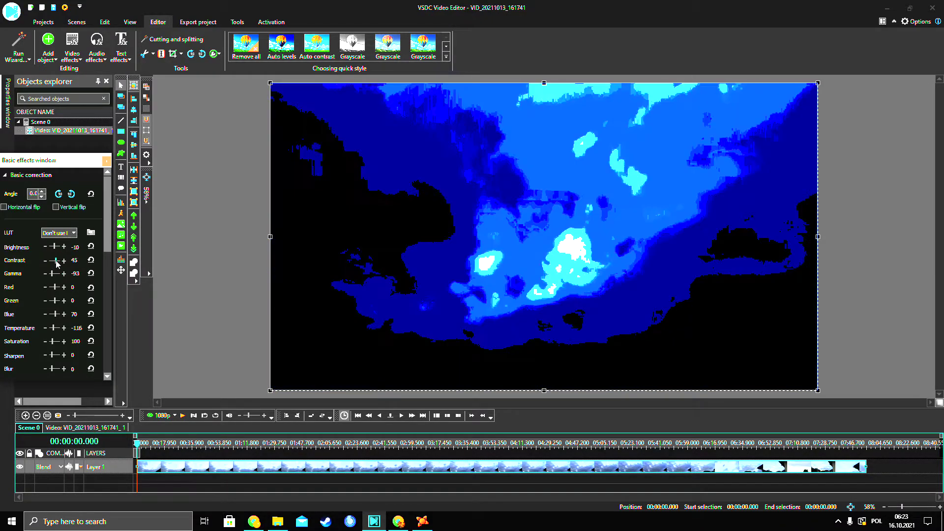
click(62, 246)
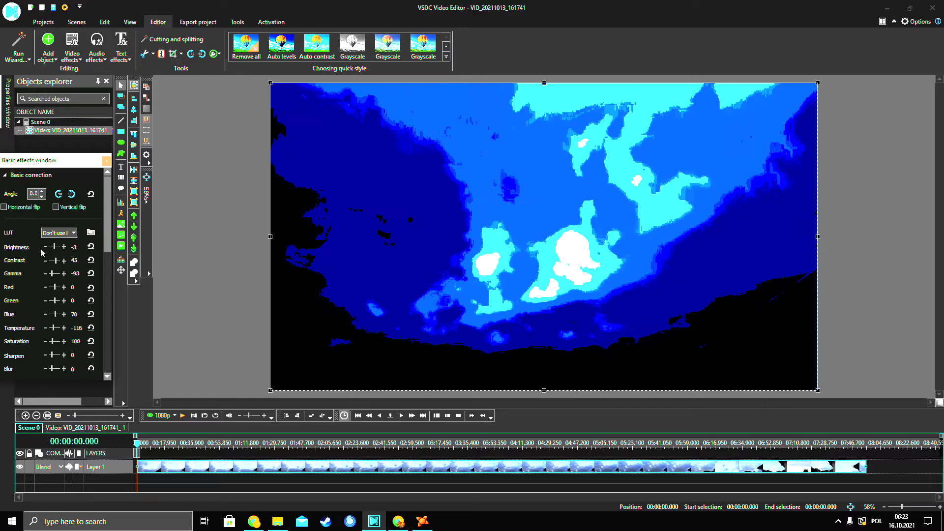
click(45, 248)
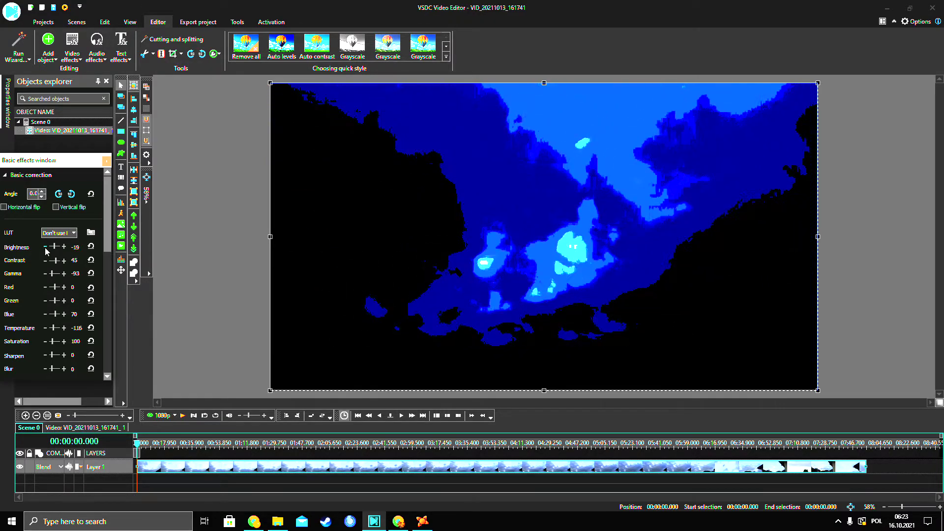
click(63, 246)
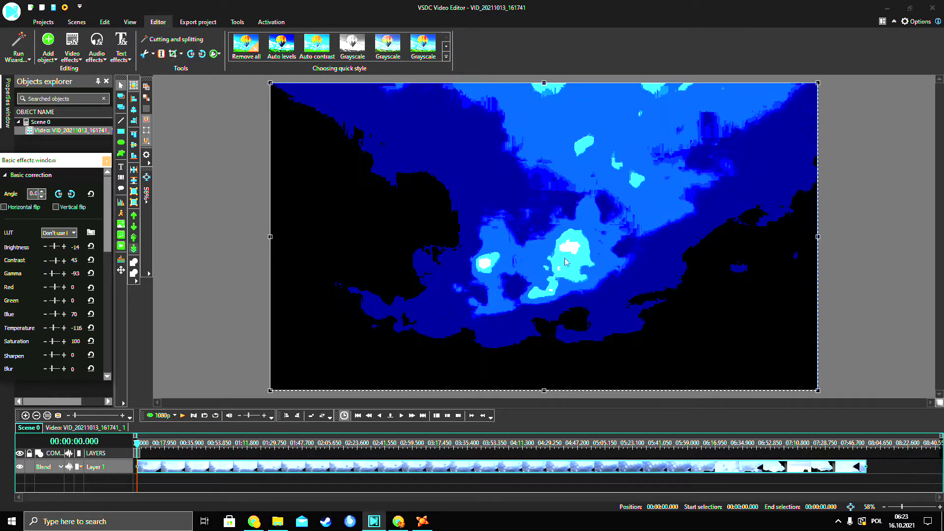
Try contrast values of 39 and 36 on the enlarged clip and settle on 44
drag(906, 507, 917, 507)
scroll(469, 211, up, 3)
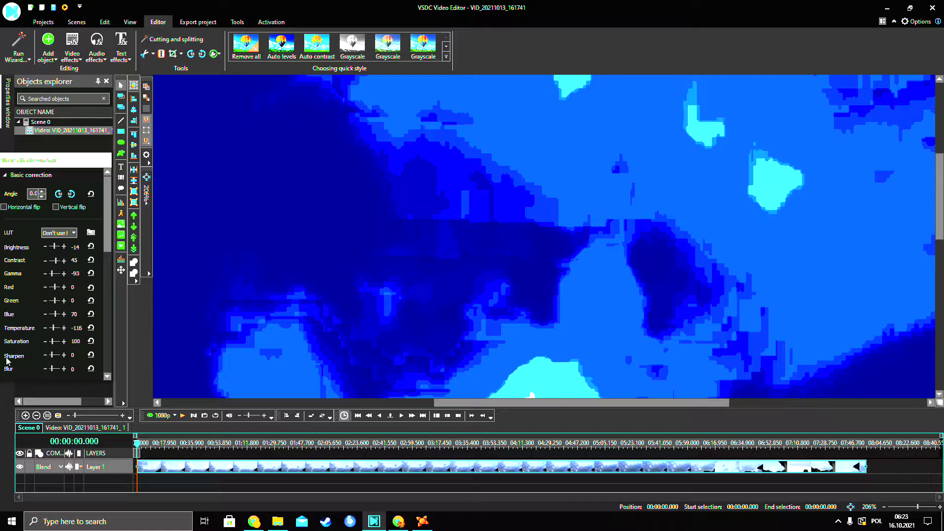
click(45, 260)
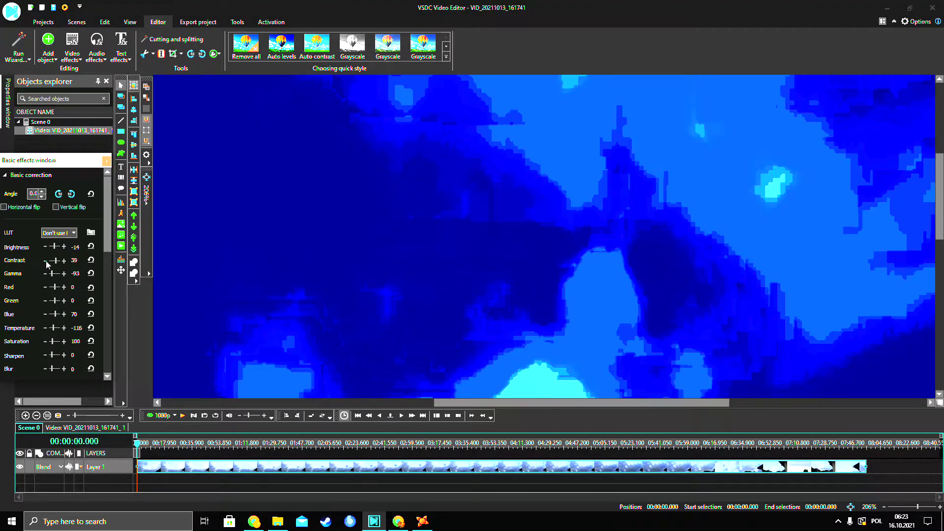
click(64, 260)
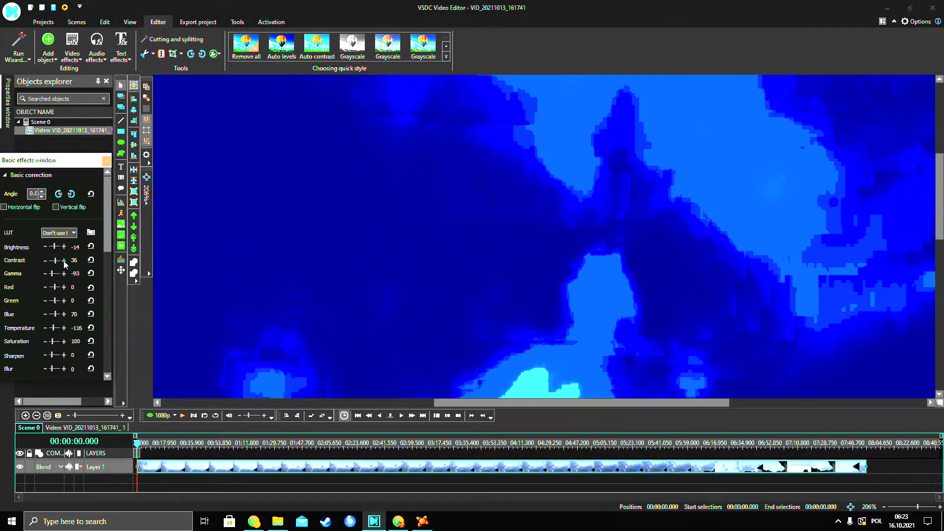
click(64, 260)
click(44, 261)
click(45, 261)
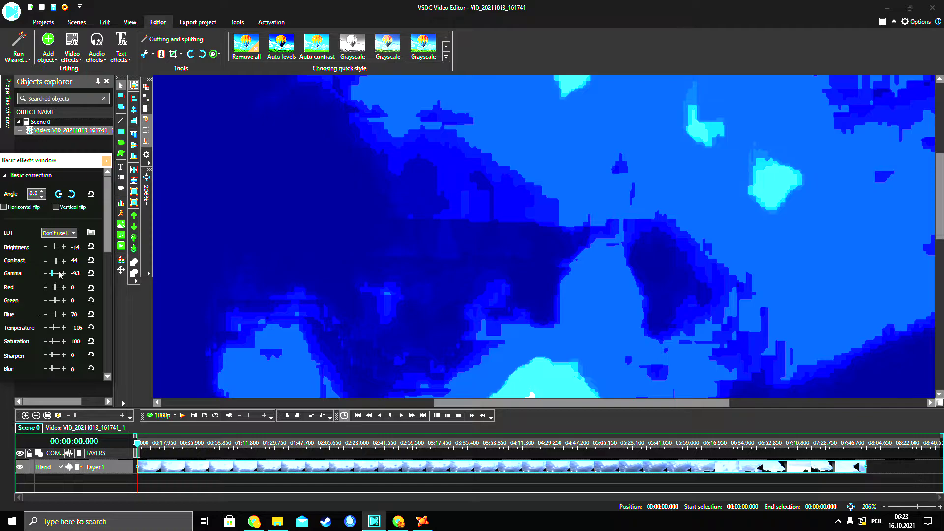
Set the clip's gamma to -82, try brightness values of -15, 23 and -70, and settle on -23
drag(52, 274, 51, 273)
click(53, 275)
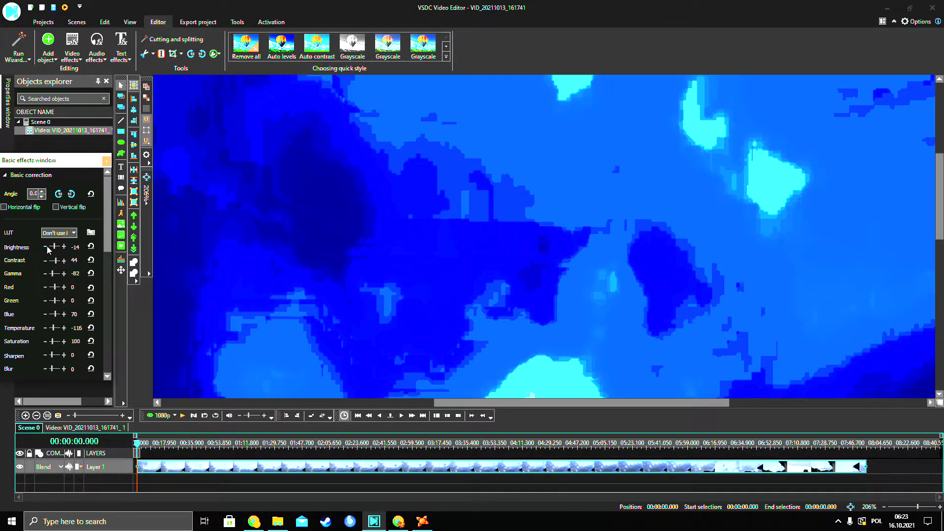
click(46, 247)
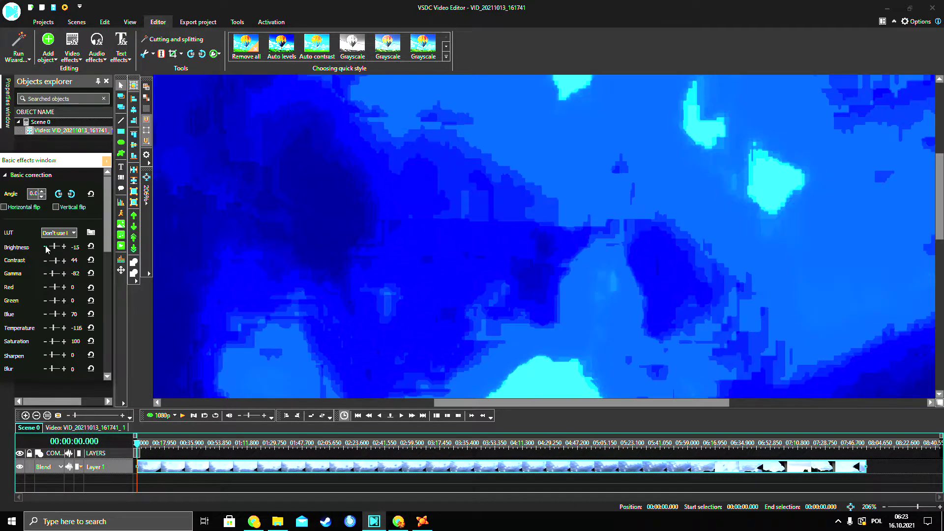
drag(56, 251, 54, 247)
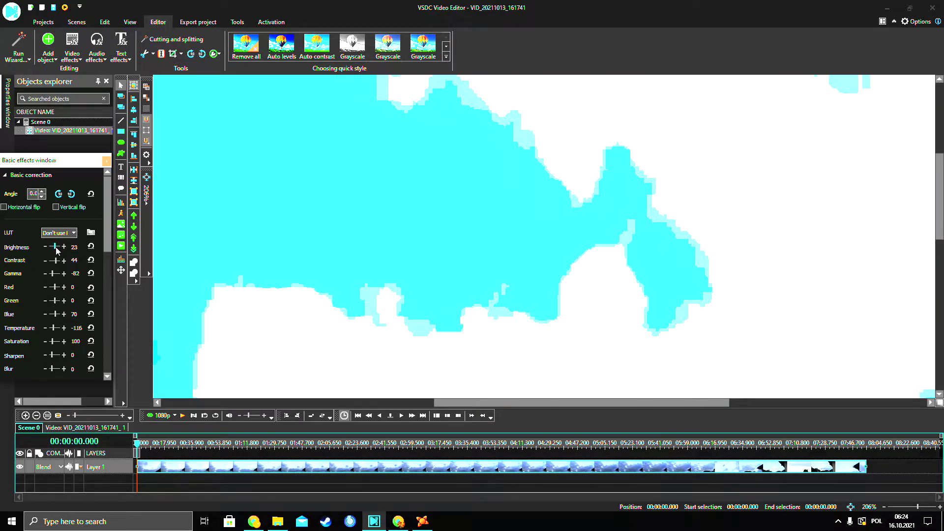
click(55, 246)
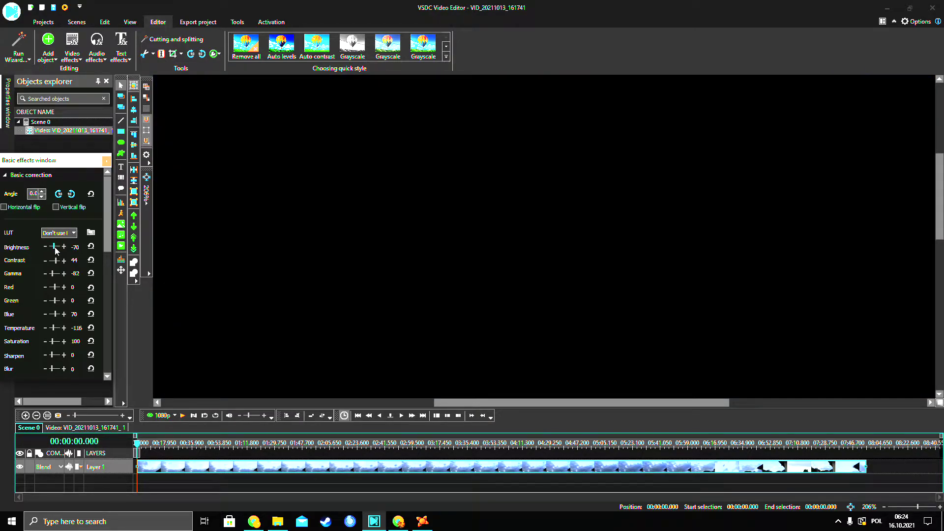
click(55, 249)
Set the clip's temperature to -255 and brightness to -19, and inspect the bright cloud shapes lower in the frame
mouse_move(56, 329)
mouse_down()
mouse_move(37, 330)
mouse_move(57, 329)
mouse_move(50, 329)
mouse_up()
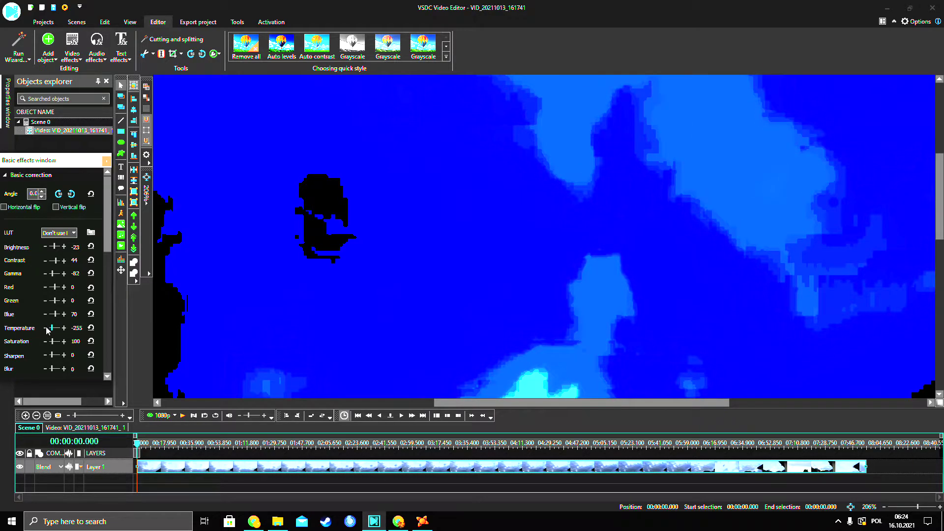
click(63, 247)
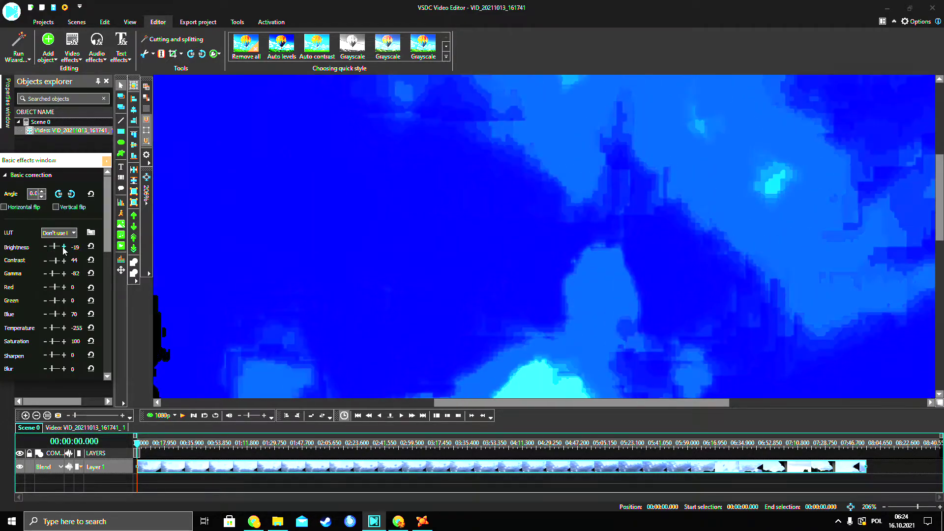
click(63, 247)
click(44, 247)
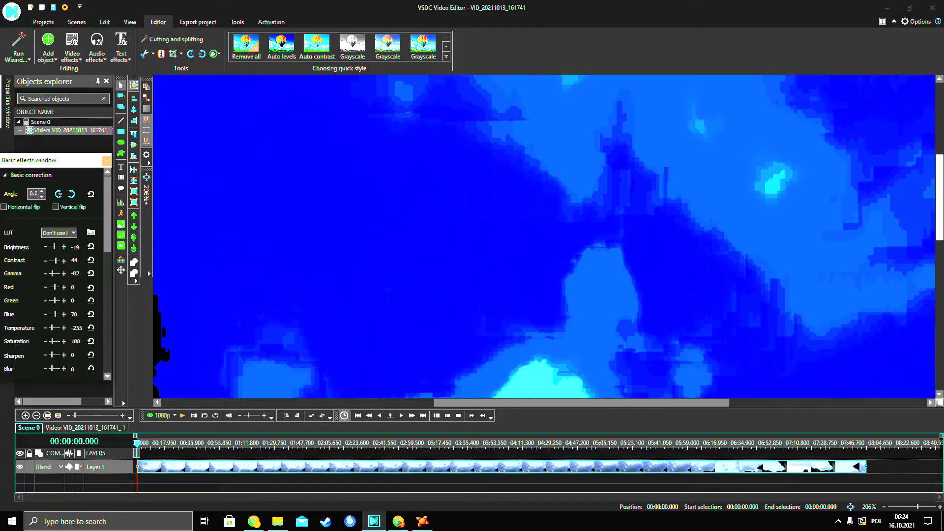
scroll(310, 300, down, 5)
scroll(728, 266, up, 3)
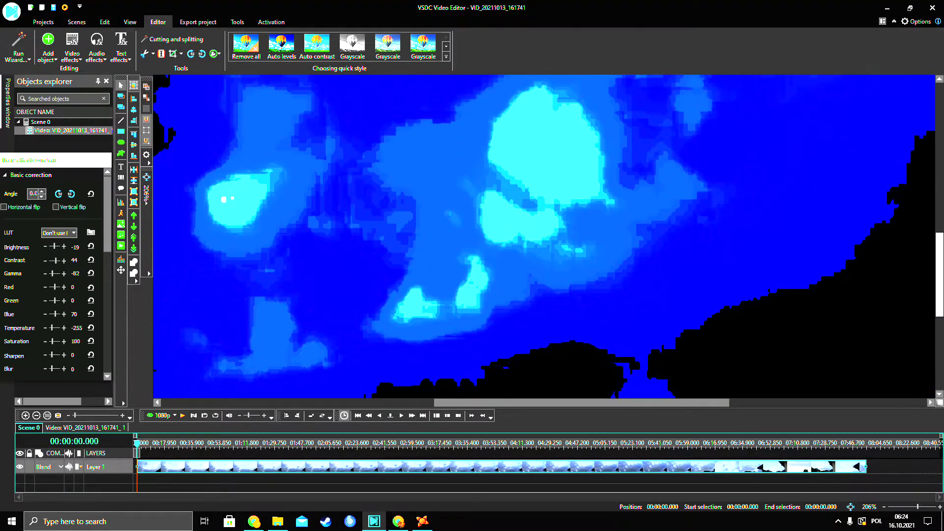
Set the clip's contrast to 42, try brightness values of -10 and -2, and settle on -9
click(45, 260)
drag(917, 506, 902, 507)
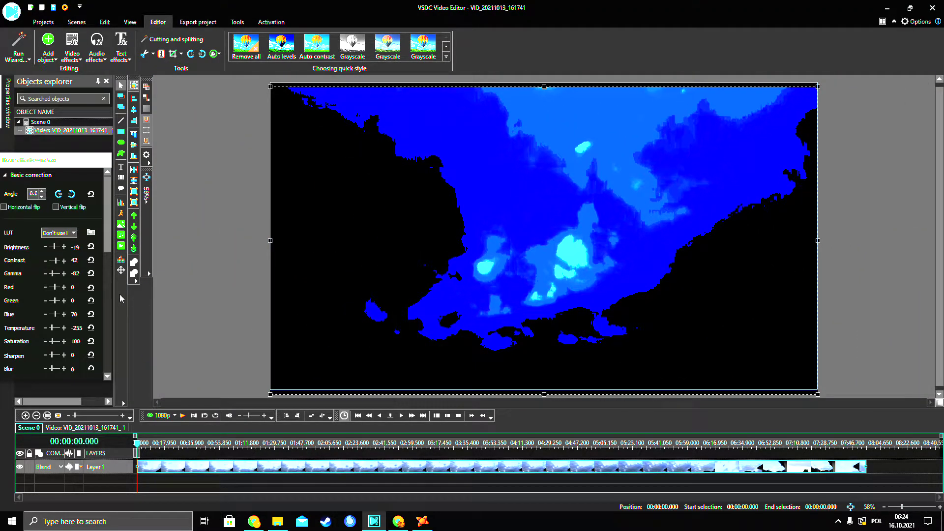
click(64, 248)
click(64, 248)
click(64, 247)
click(64, 248)
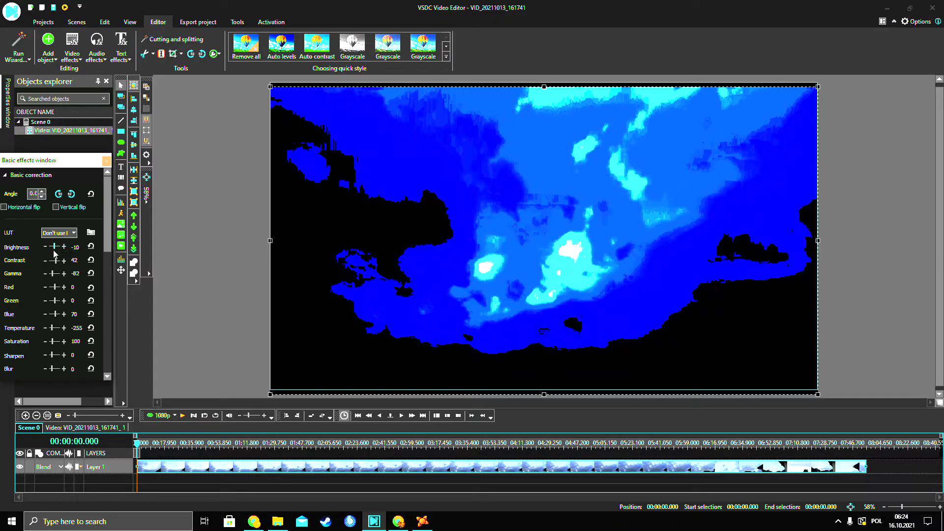
click(64, 246)
click(64, 246)
click(64, 246)
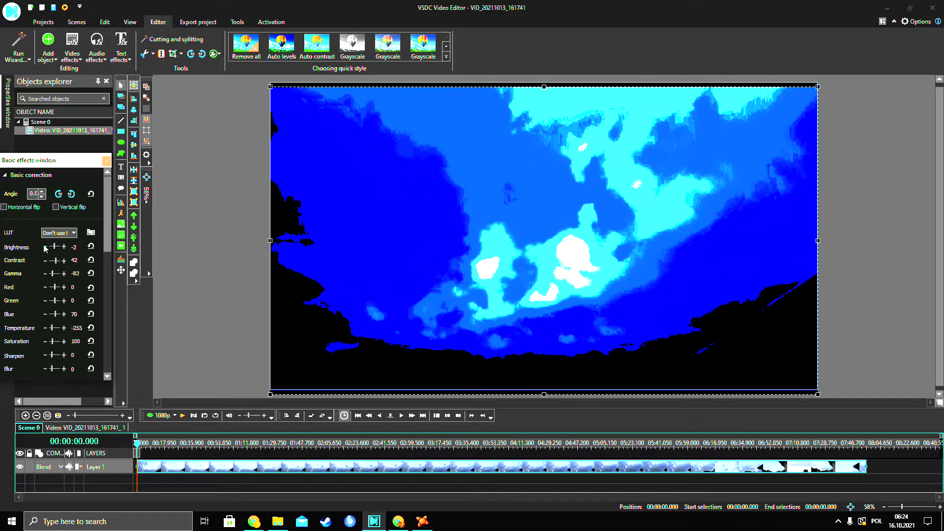
click(44, 247)
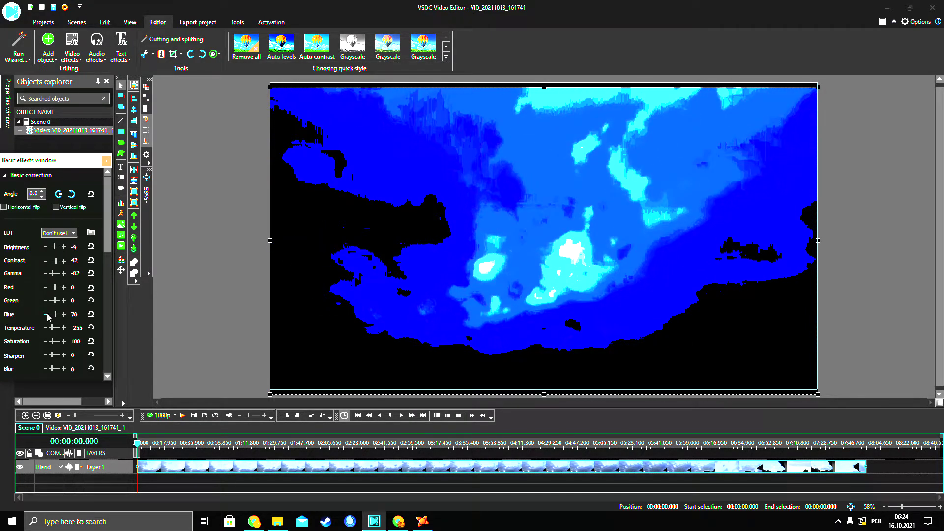
Set the clip's blue to -255, brightness to -28 and contrast to 50
drag(55, 316, 52, 317)
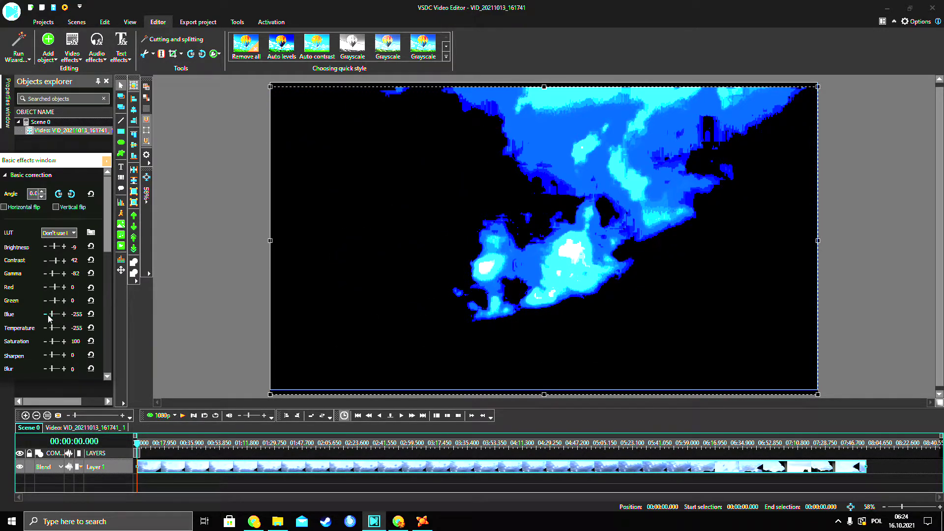
mouse_move(52, 327)
mouse_down()
mouse_move(67, 331)
mouse_move(44, 329)
mouse_up()
drag(46, 251, 47, 249)
click(45, 261)
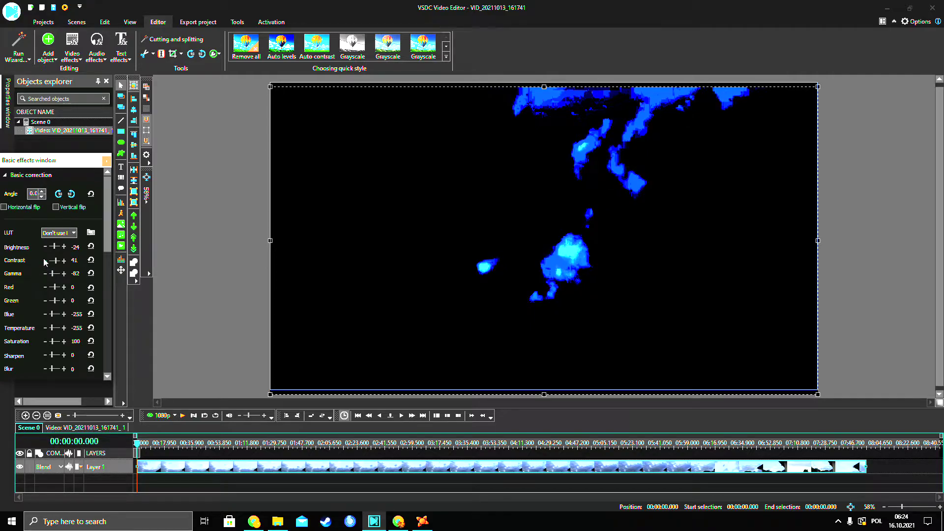
click(64, 261)
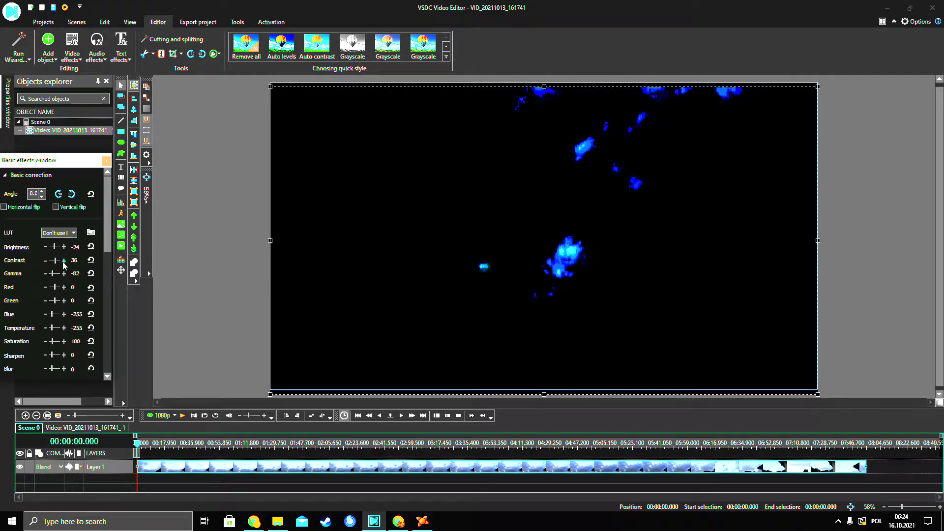
scroll(64, 246, up, 4)
scroll(48, 244, down, 5)
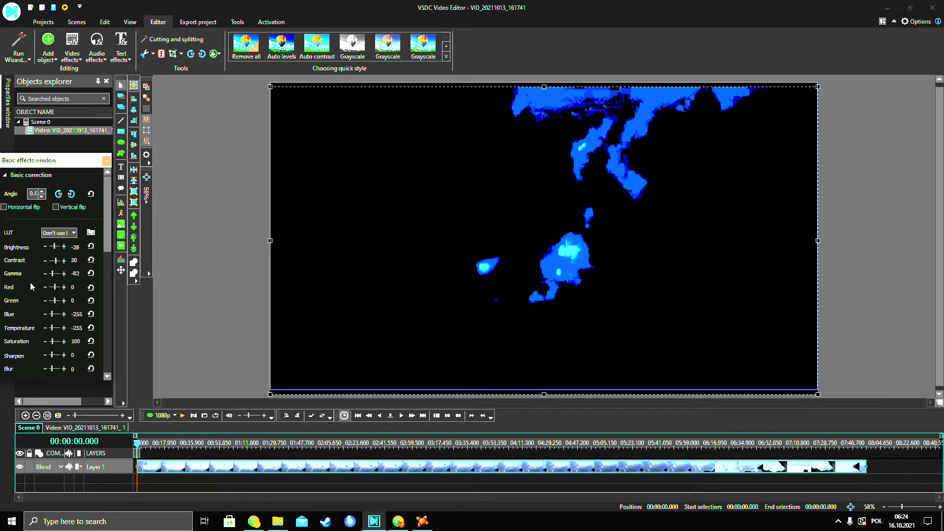
Set the clip's blue to -70, play the scene in the preview window and close the preview
drag(53, 314, 55, 315)
scroll(57, 315, down, 3)
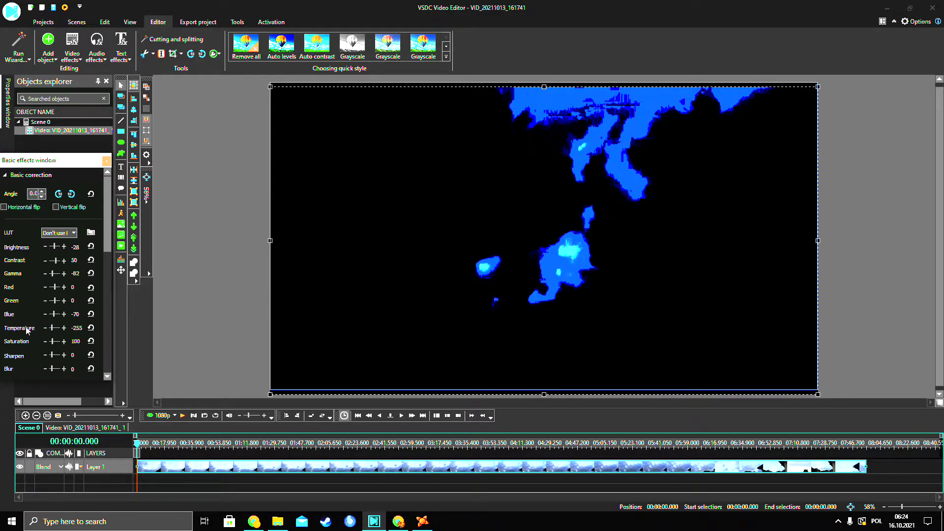
click(150, 415)
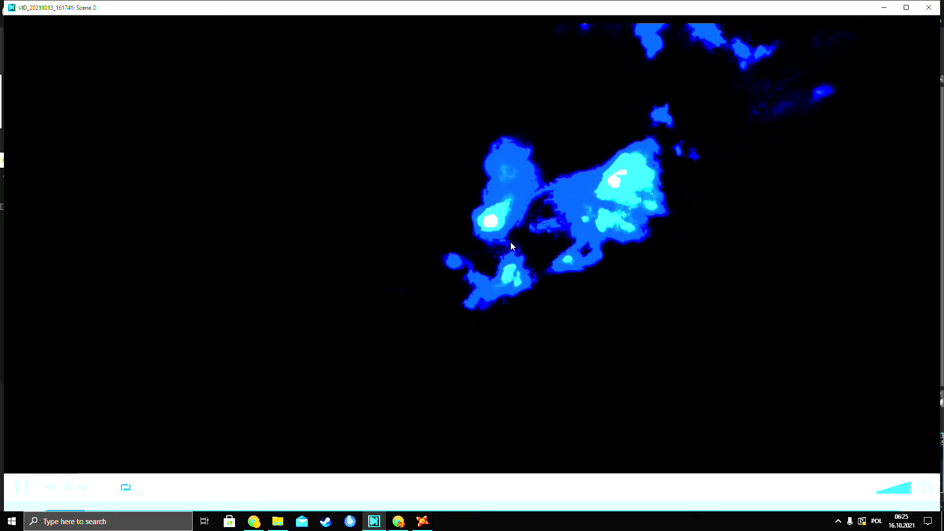
click(928, 7)
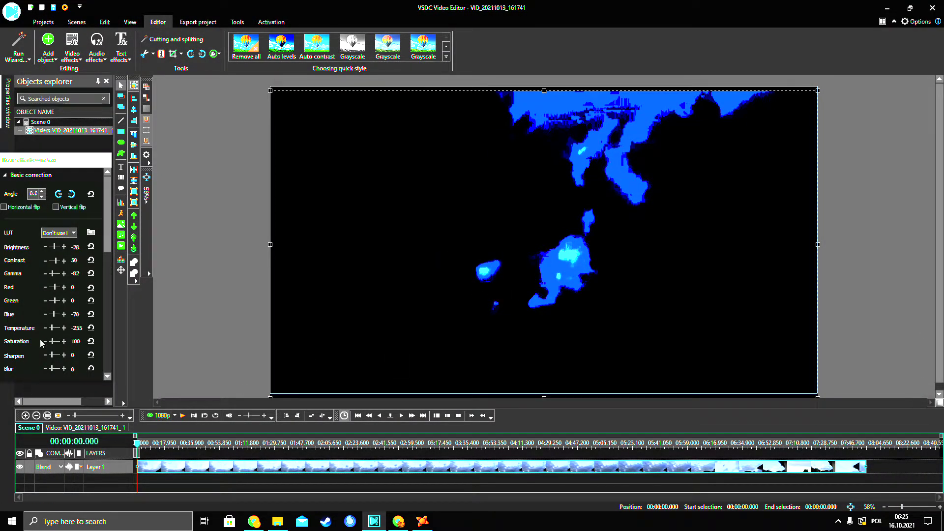
Try a brightness of -8 and settle on -14, and try a blue of -116 and settle on -255
mouse_move(51, 327)
mouse_down()
mouse_move(62, 329)
mouse_move(44, 330)
mouse_up()
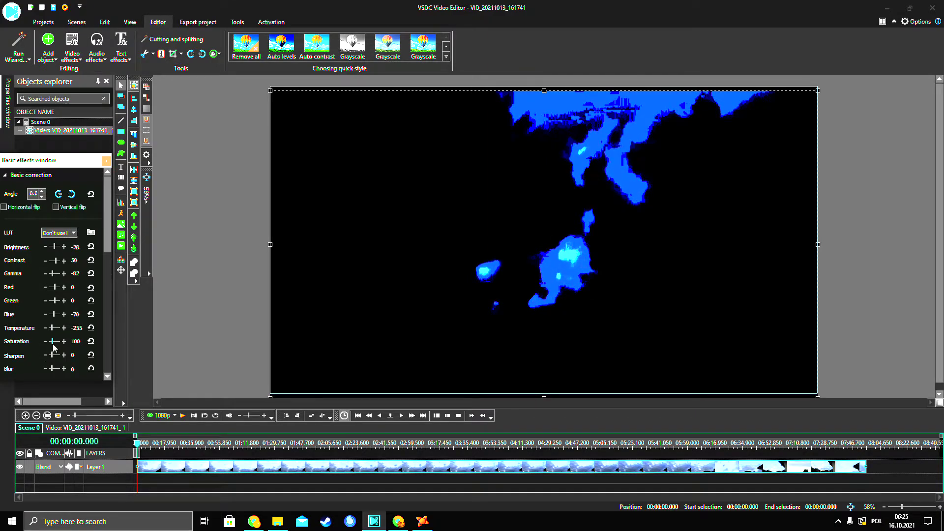
drag(57, 248, 45, 247)
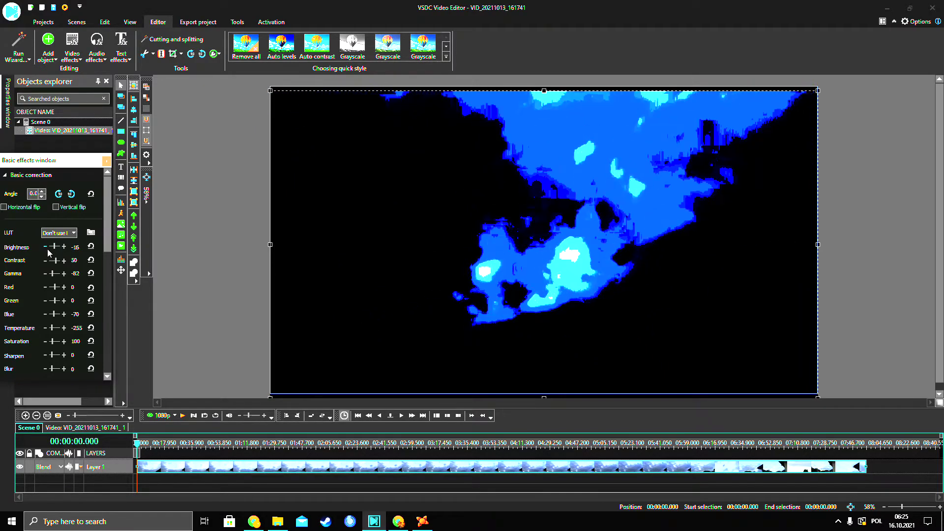
click(64, 247)
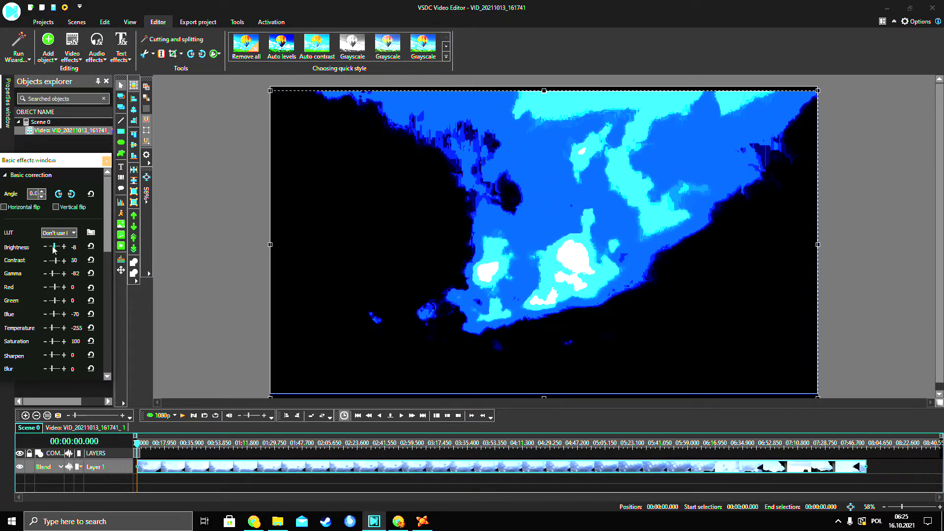
drag(53, 247, 46, 246)
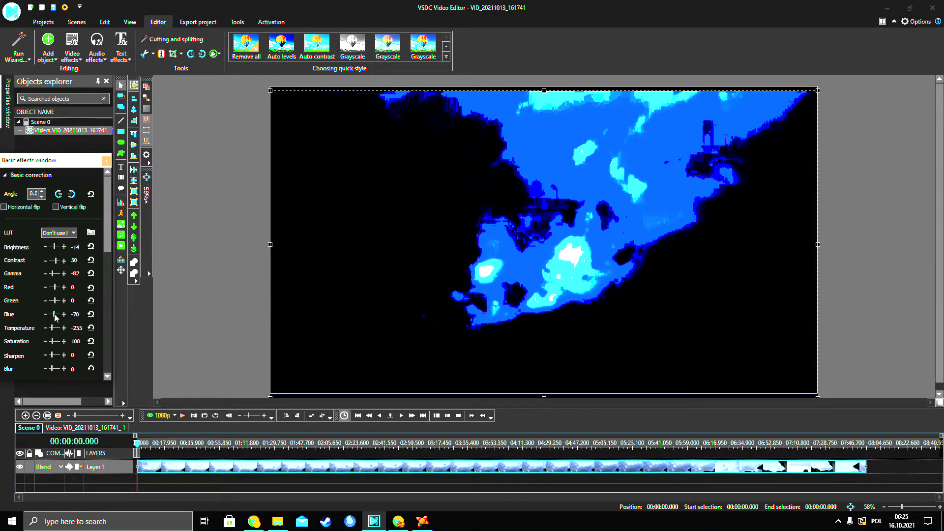
drag(55, 317, 55, 315)
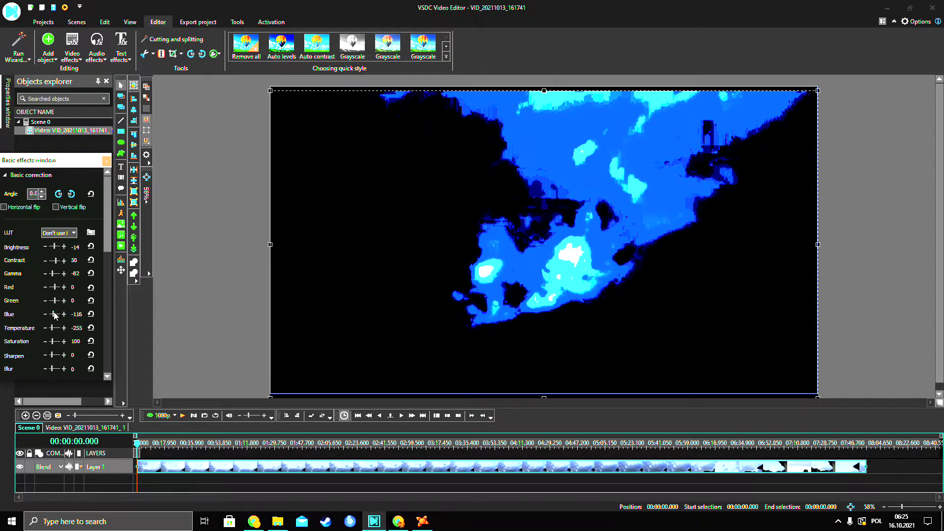
drag(54, 315, 49, 315)
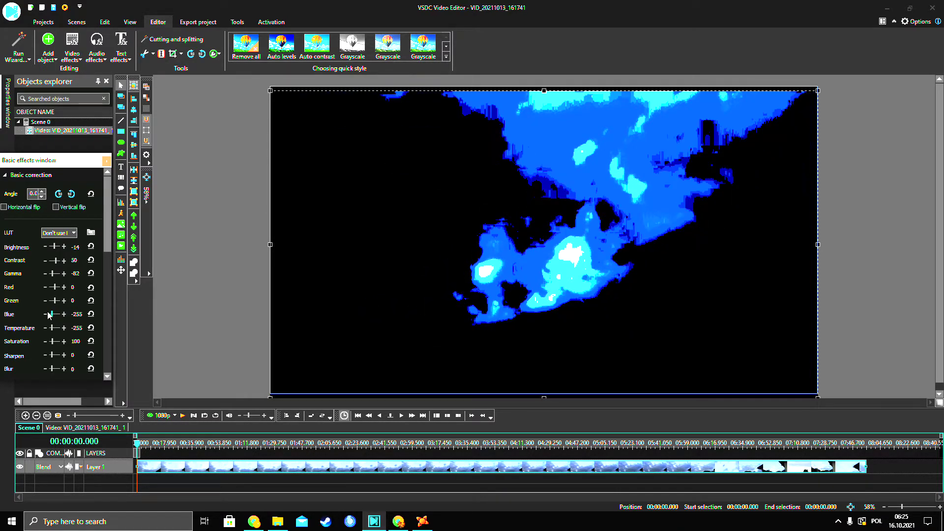
Try a brightness of -12 on the clip and settle on -31
click(63, 248)
click(64, 246)
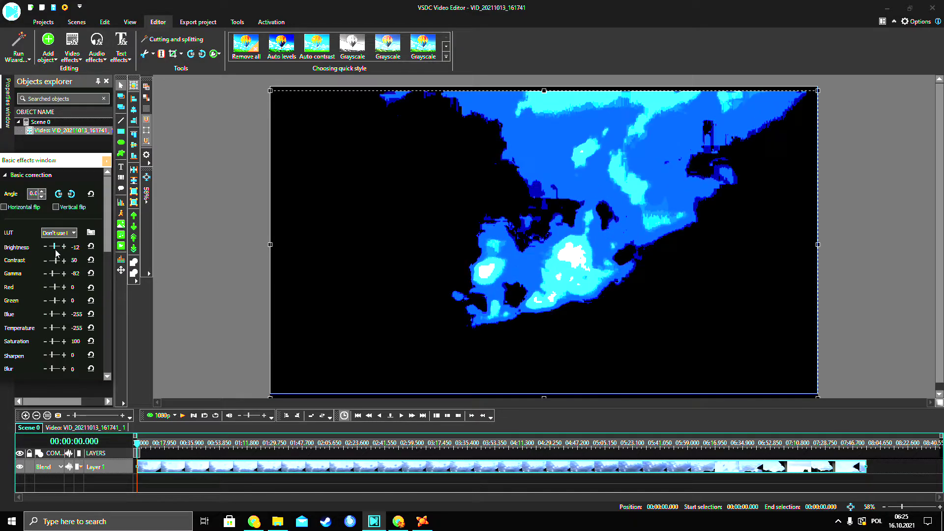
click(46, 245)
click(46, 246)
click(46, 245)
click(47, 245)
click(47, 245)
click(46, 246)
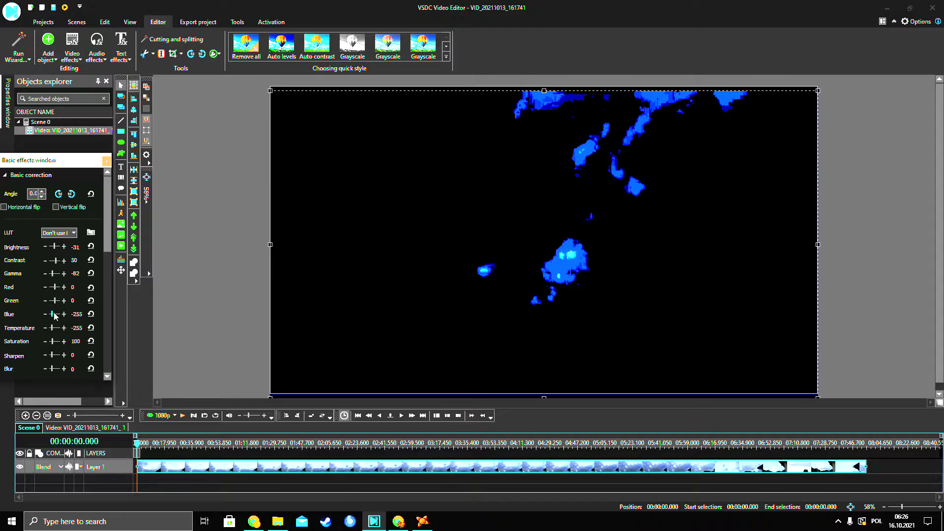
Try a brightness of -162, a contrast of -100 and a blue of -162 on the clip
drag(52, 314, 52, 313)
drag(57, 261, 53, 300)
click(90, 287)
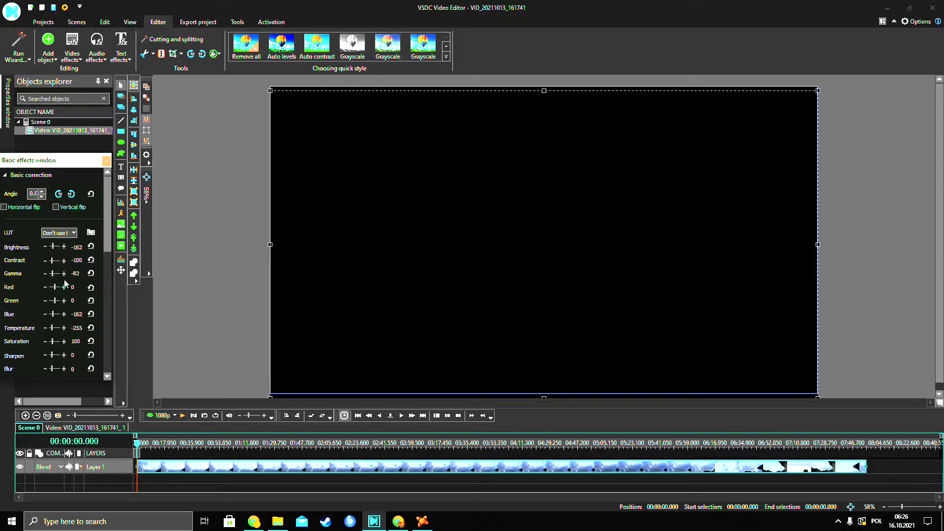
Set the clip's gamma to -64, blue to 23, contrast to 45 and brightness to -23
drag(52, 260, 52, 273)
drag(53, 276, 56, 313)
drag(58, 281, 52, 278)
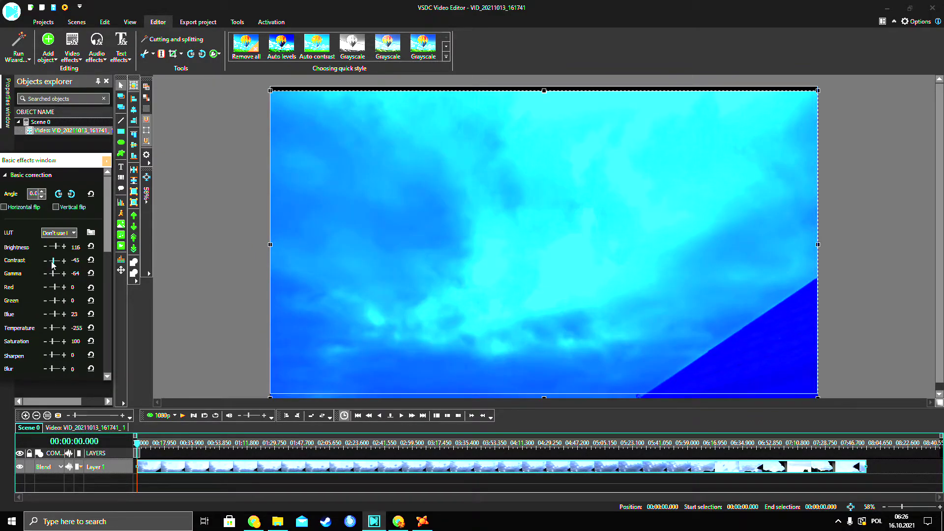
drag(54, 261, 55, 250)
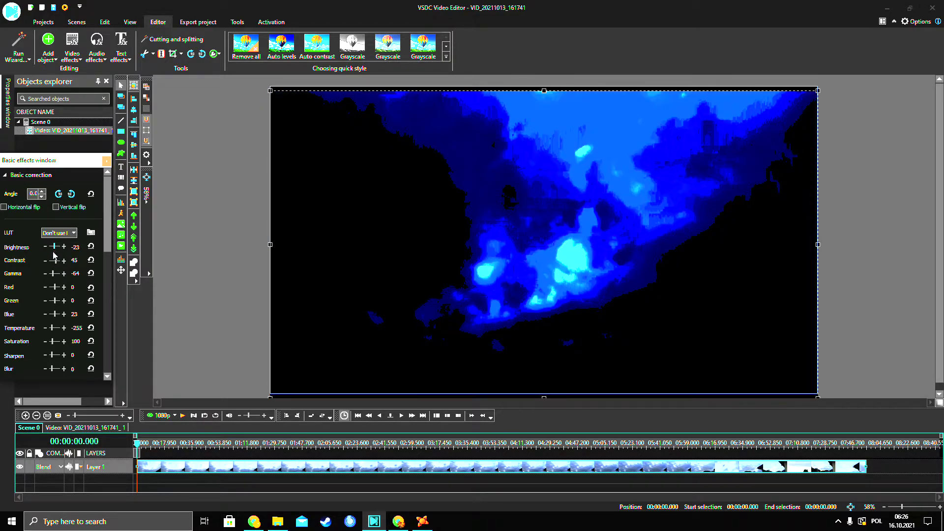
drag(901, 506, 912, 507)
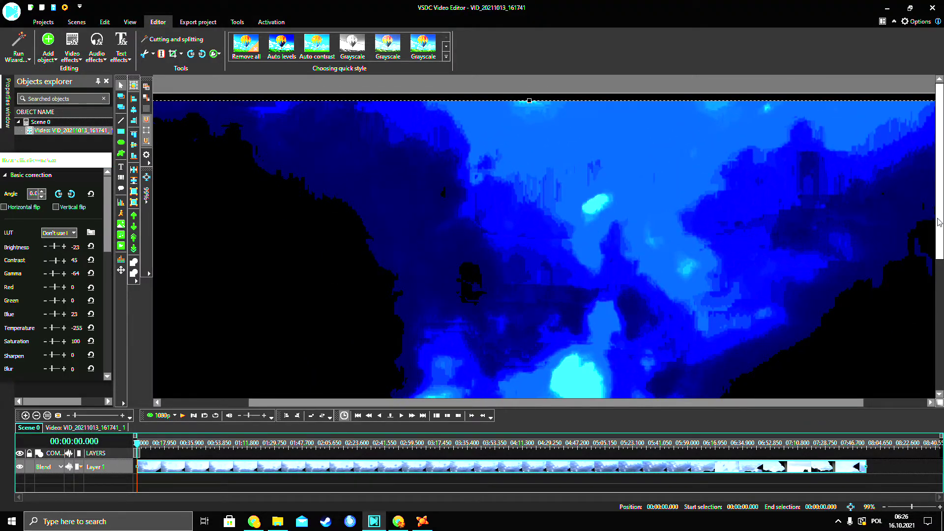
Try a blue of 70 on the clip and inspect the dark shape in the clouds at 261% zoom
scroll(933, 286, down, 3)
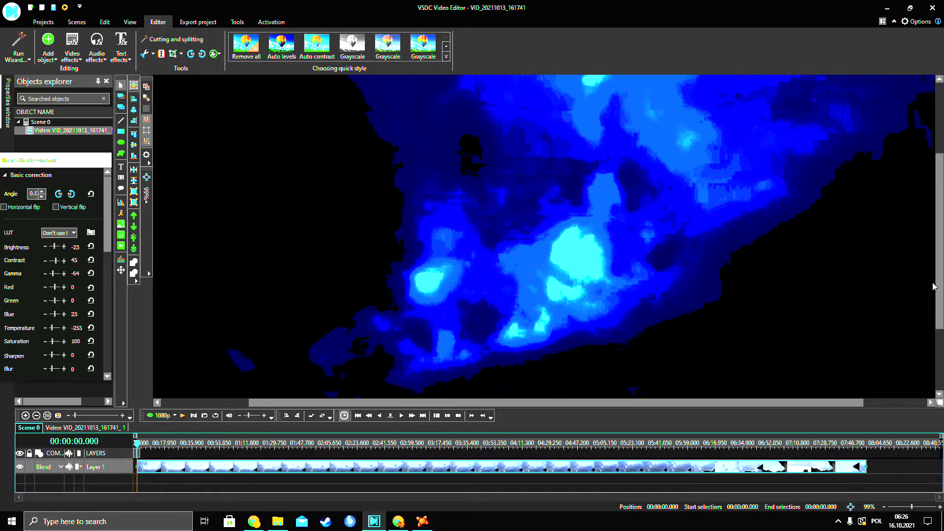
drag(54, 316, 56, 316)
key(ctrl+y)
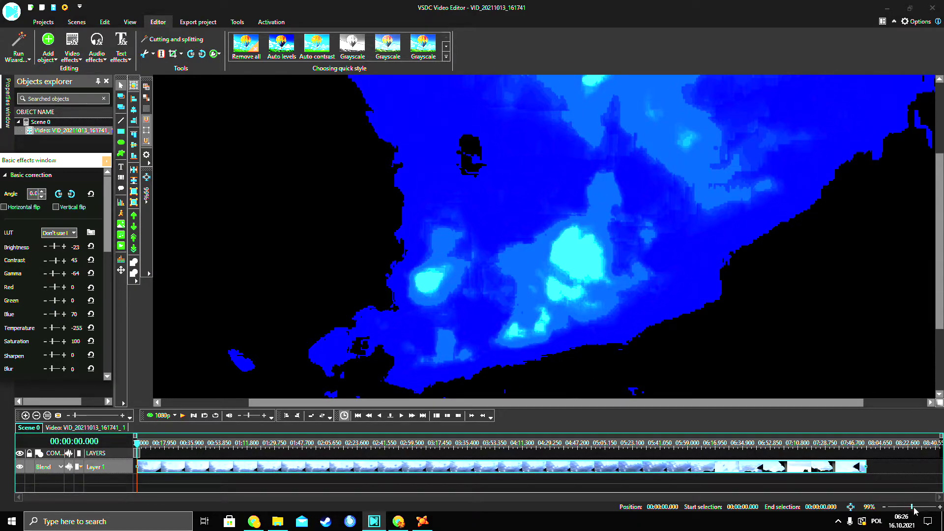
drag(913, 506, 920, 506)
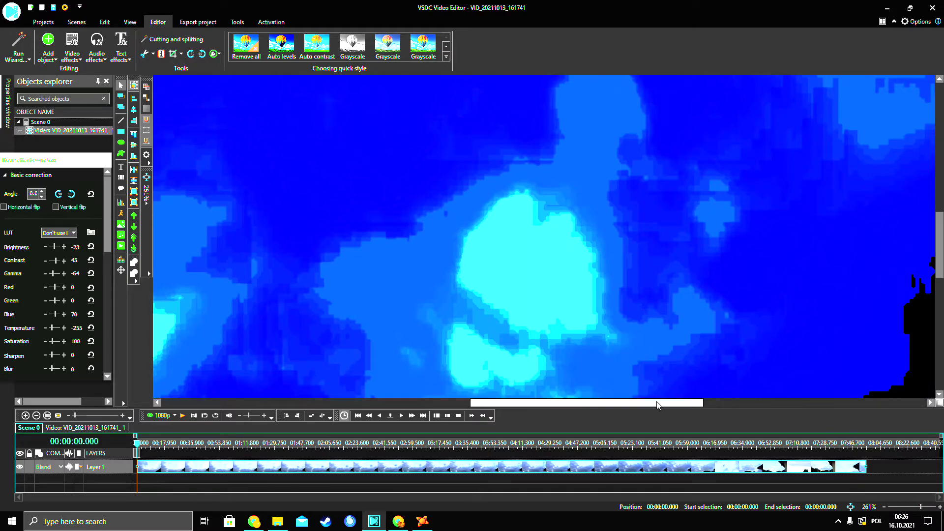
drag(657, 402, 524, 402)
drag(940, 241, 940, 188)
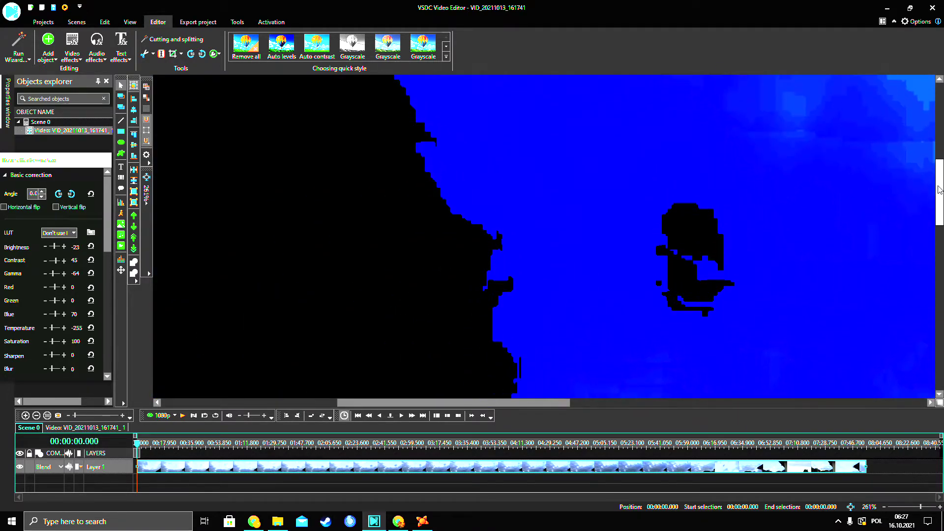
drag(381, 402, 453, 396)
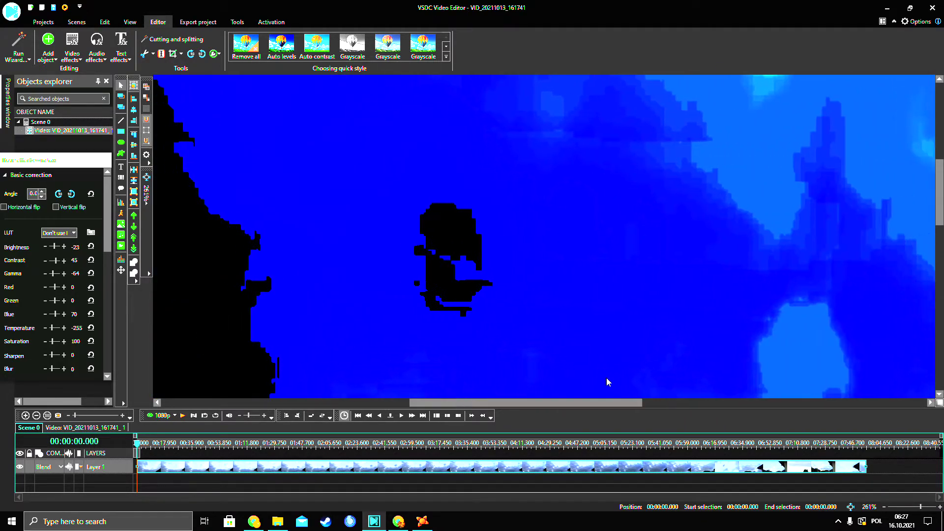
Try a blue of -23 and a brightness of -1 on the clip while inspecting the upper clouds
drag(59, 318, 63, 325)
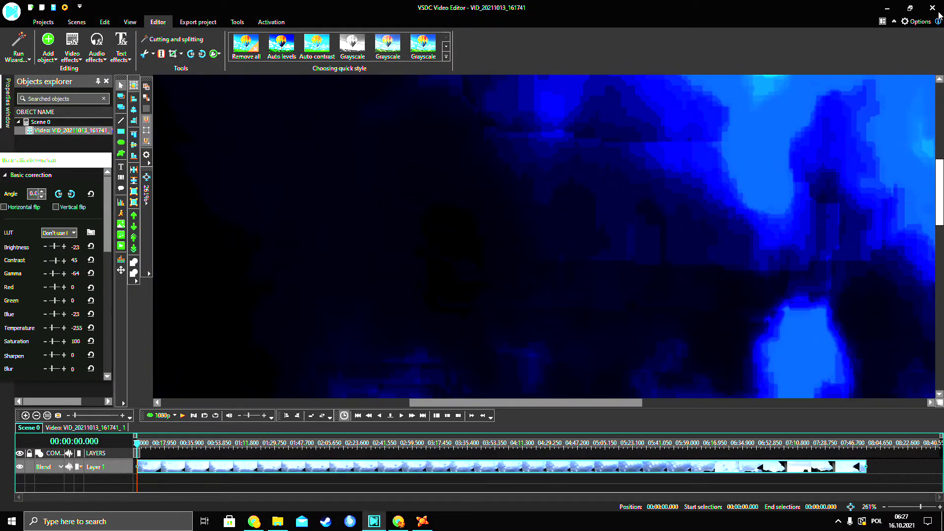
drag(940, 192, 943, 59)
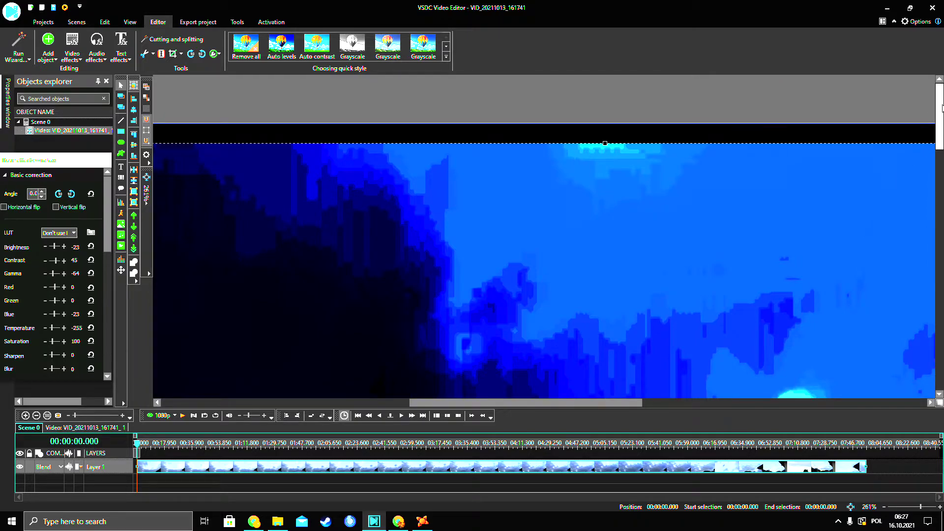
scroll(651, 382, down, 3)
scroll(650, 382, right, 8)
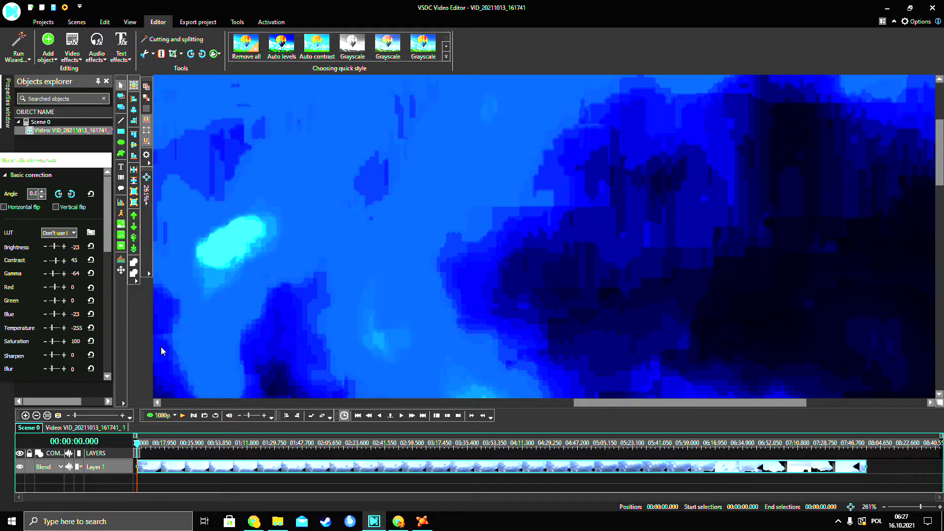
click(64, 246)
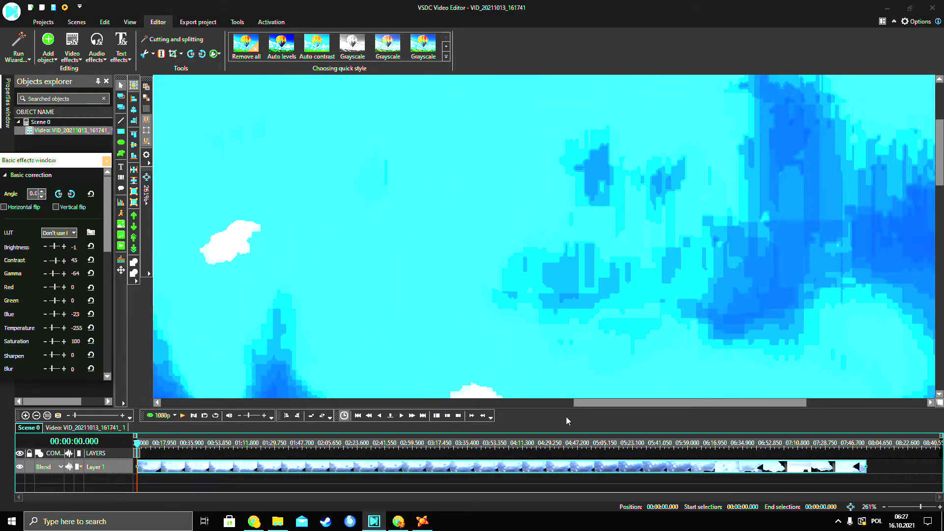
drag(609, 403, 523, 379)
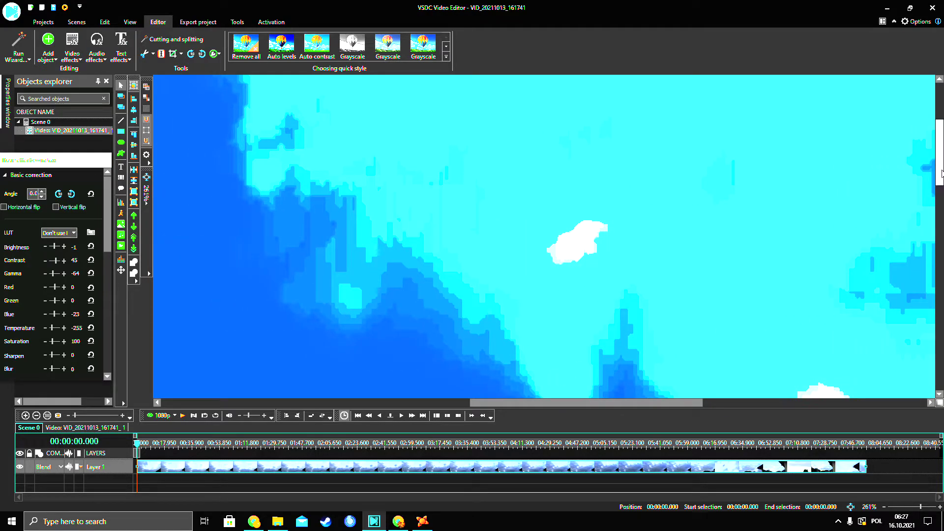
drag(938, 152, 939, 116)
Set the clip's brightness to -23, contrast to 27 and blue to -70, and reduce the preview zoom to 74%
drag(55, 249, 56, 262)
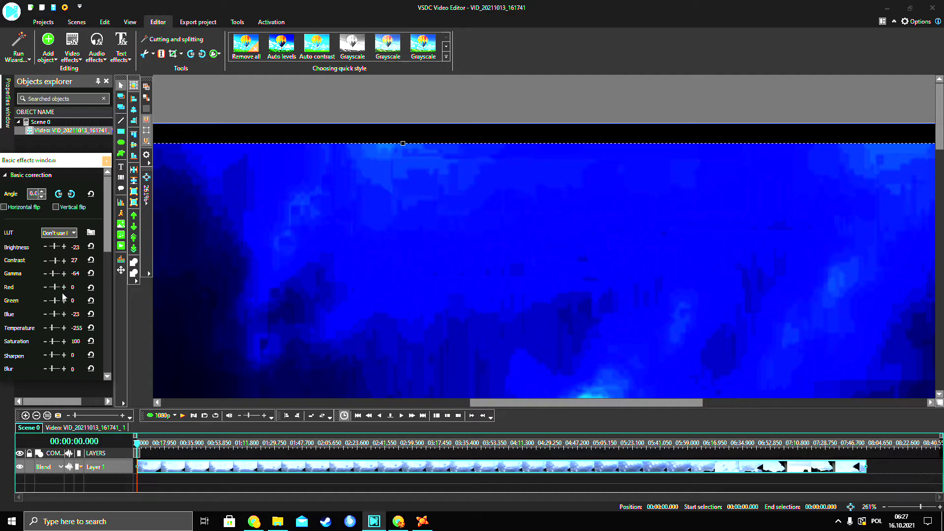
drag(53, 316, 52, 310)
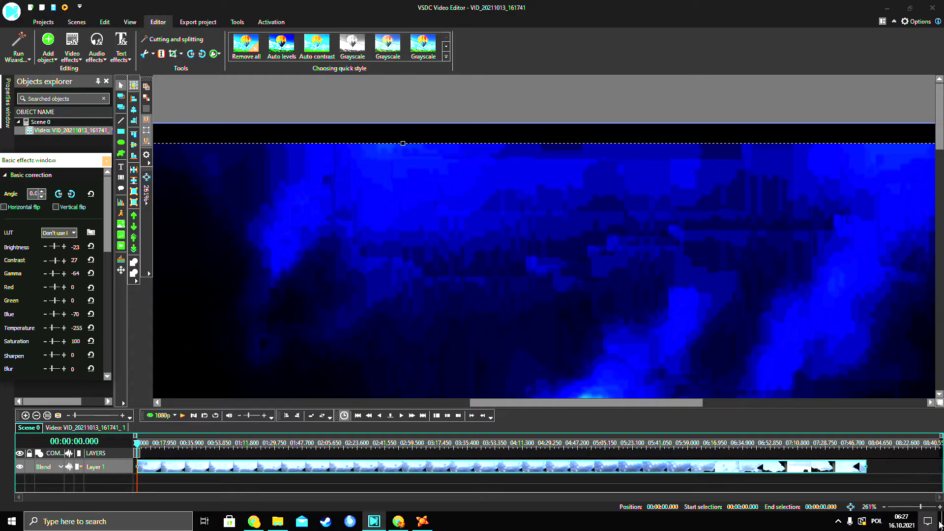
drag(920, 506, 908, 513)
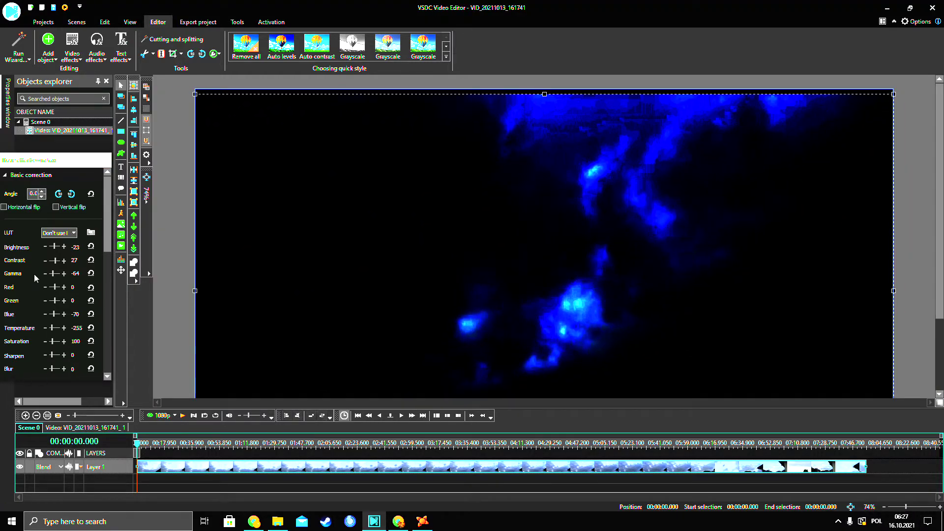
Set the clip's brightness to -11, blue to -23, green to -116, red to -209 and gamma to -100
click(63, 247)
click(63, 246)
click(63, 247)
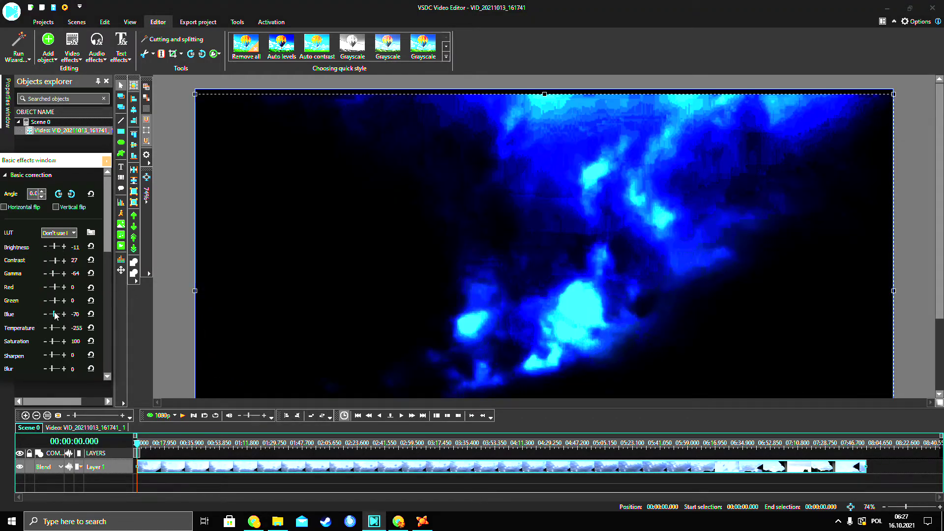
drag(54, 312, 52, 273)
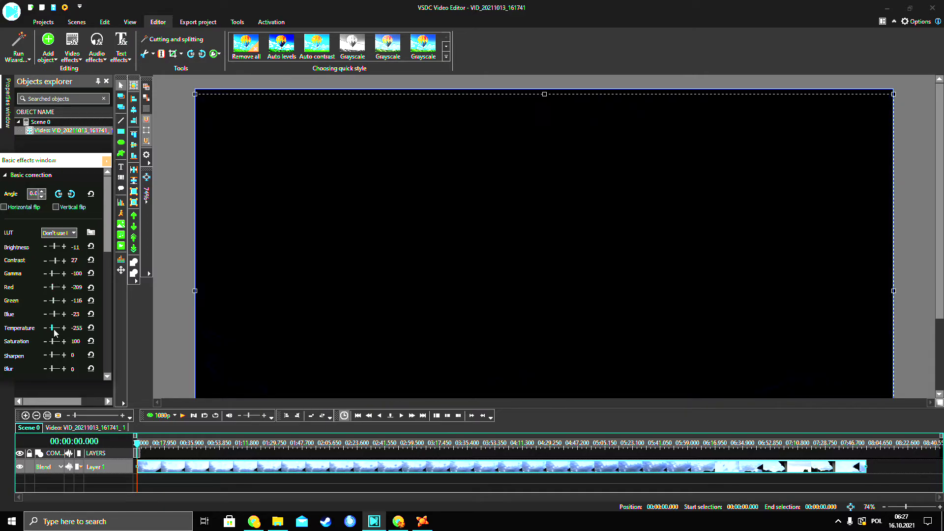
Try a temperature of 255, a contrast of -9, a brightness of 116 and a gamma of -82 on the clip
drag(57, 329, 66, 330)
drag(58, 264, 56, 249)
drag(45, 276, 56, 249)
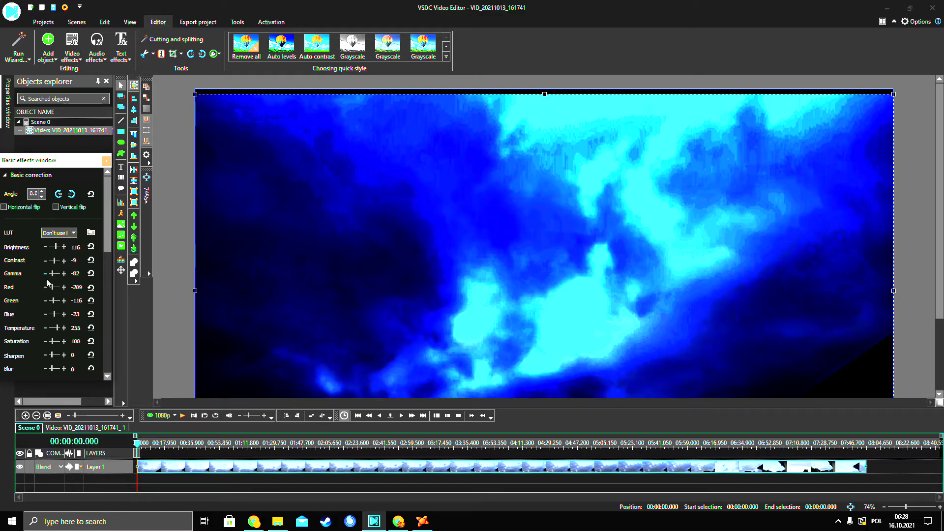
Set the clip's saturation to 91, green to -255, gamma to -45, temperature to 70 and brightness to 1
drag(56, 344, 53, 302)
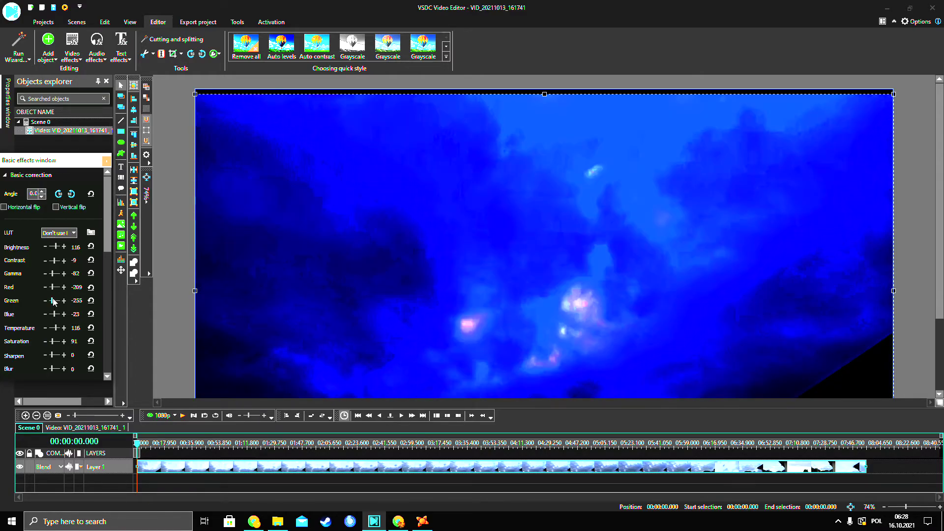
drag(56, 247, 54, 274)
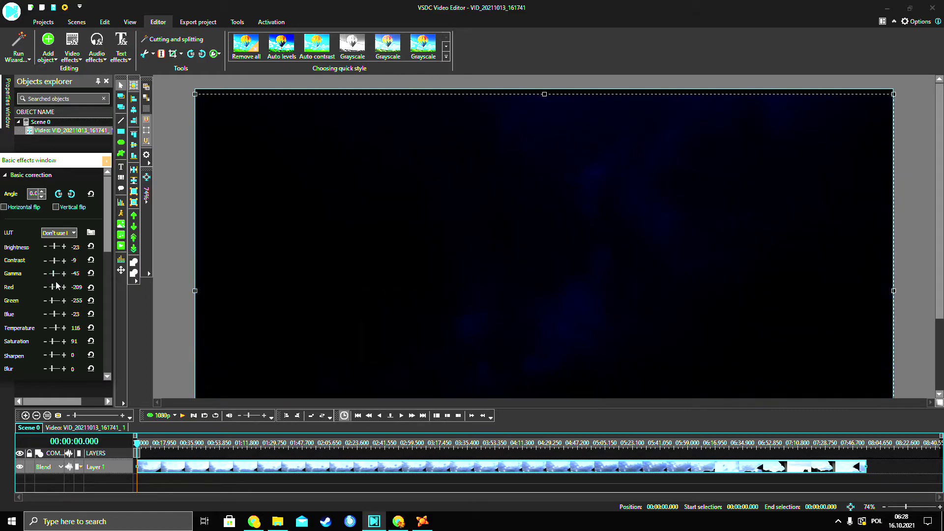
drag(53, 326, 56, 328)
click(63, 248)
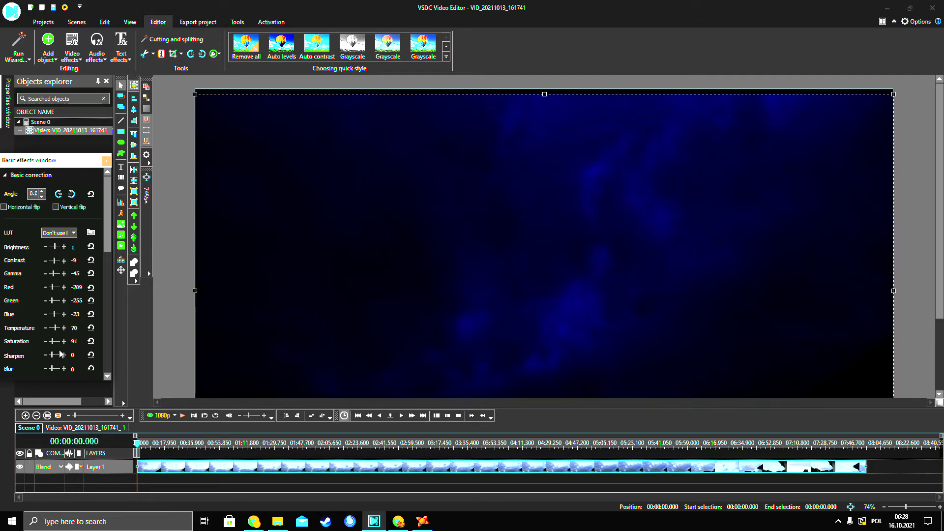
Set the clip's gamma to -82, try a contrast of 45 before settling on 24, and set brightness to -10
drag(56, 314, 56, 314)
drag(56, 274, 57, 268)
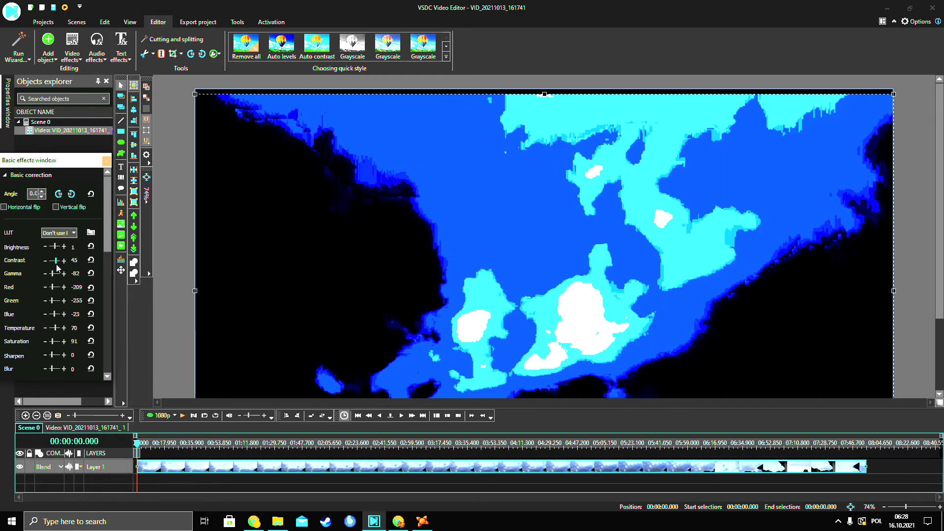
click(46, 261)
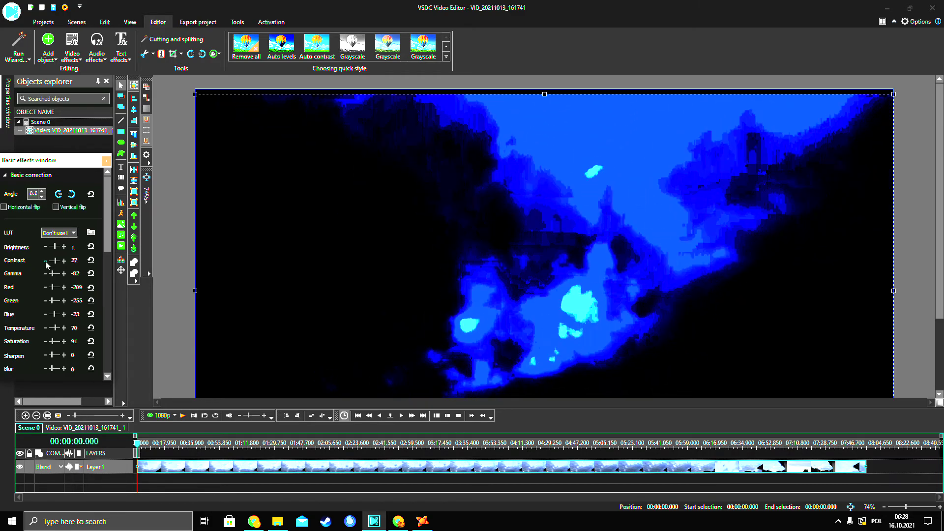
click(47, 264)
click(46, 248)
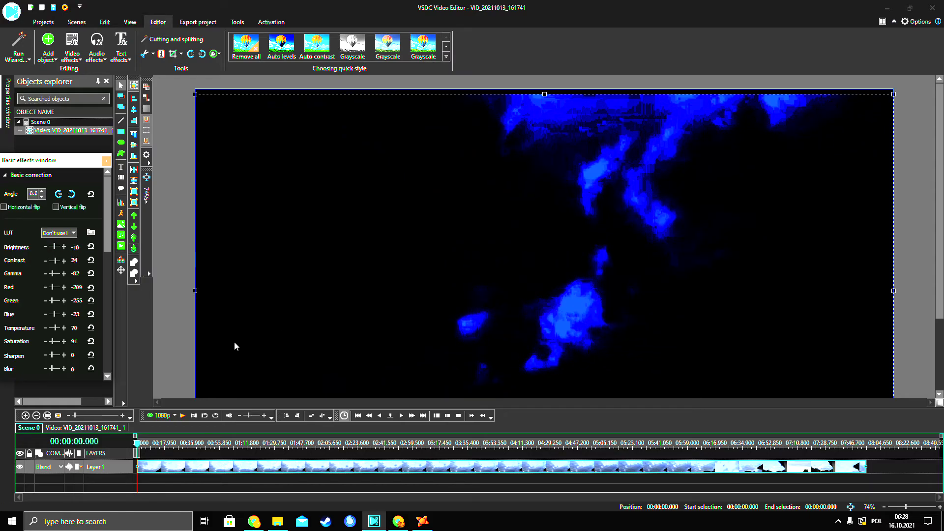
Set the clip's blue to 70, gamma to -90, contrast to 27 and brightness to -88
drag(53, 315, 56, 317)
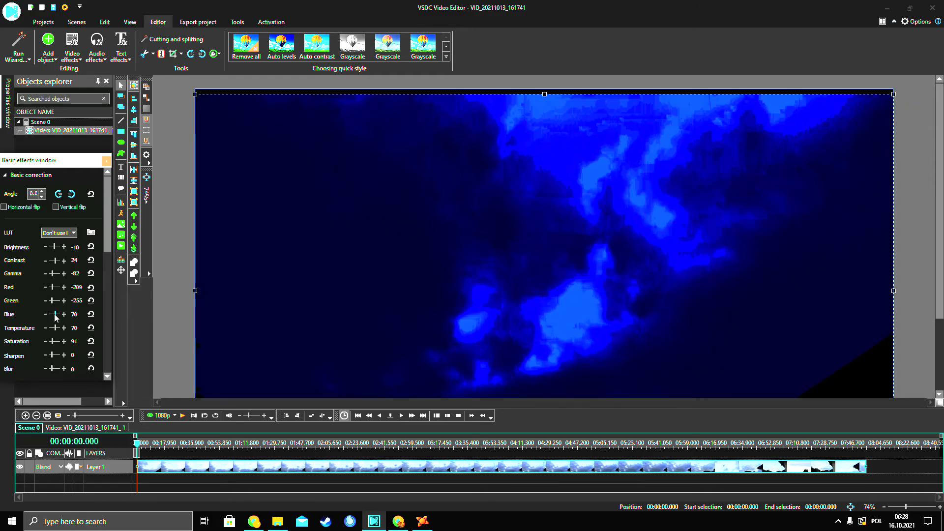
click(45, 274)
click(45, 274)
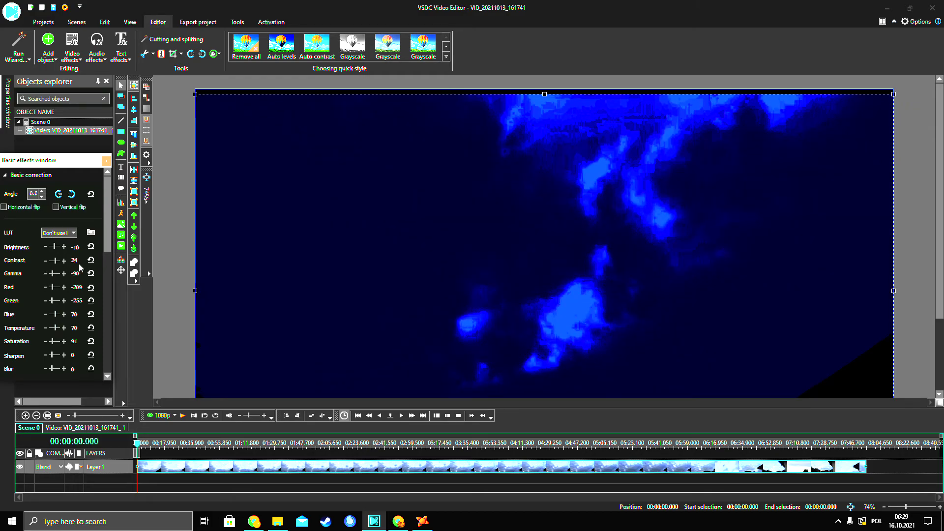
mouse_move(55, 260)
mouse_down()
mouse_move(43, 265)
mouse_move(58, 264)
mouse_move(57, 247)
mouse_move(52, 255)
mouse_up()
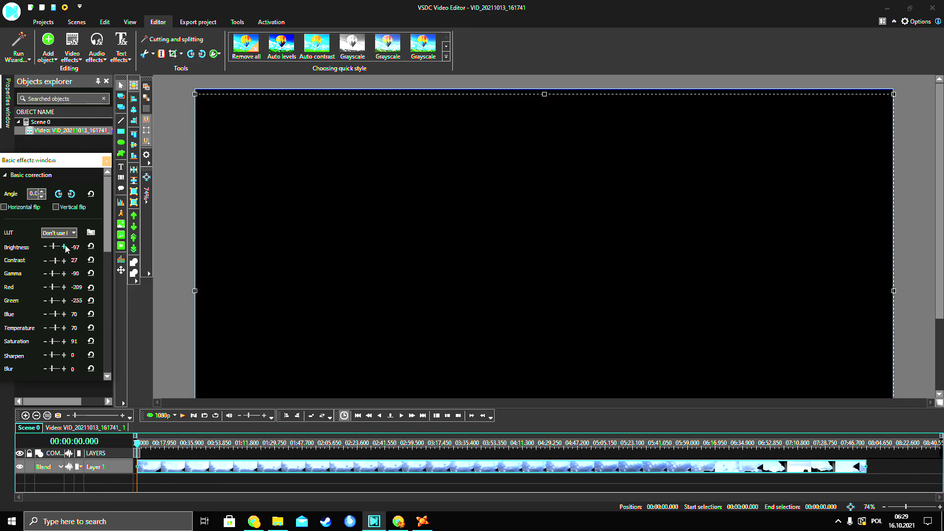
drag(64, 248, 65, 248)
Switch to the AMD software window that holds the screen recording's capture controls
click(421, 521)
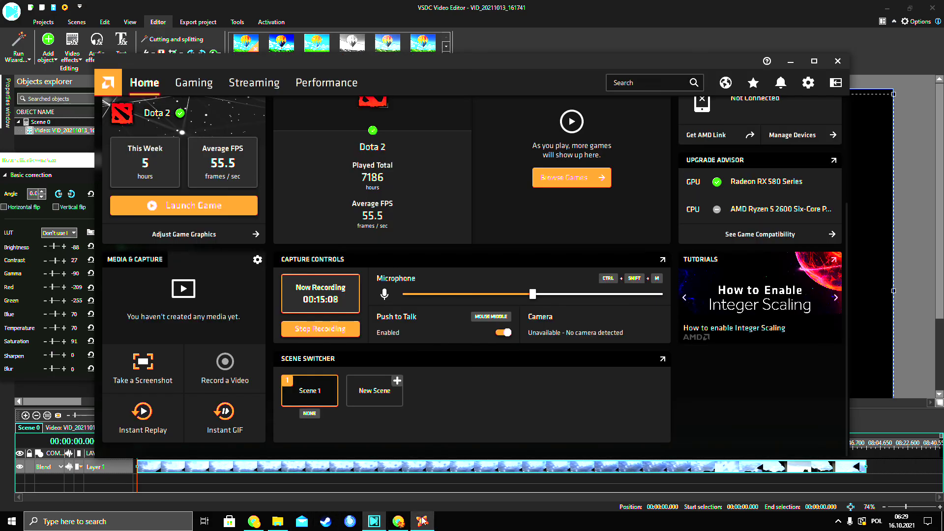